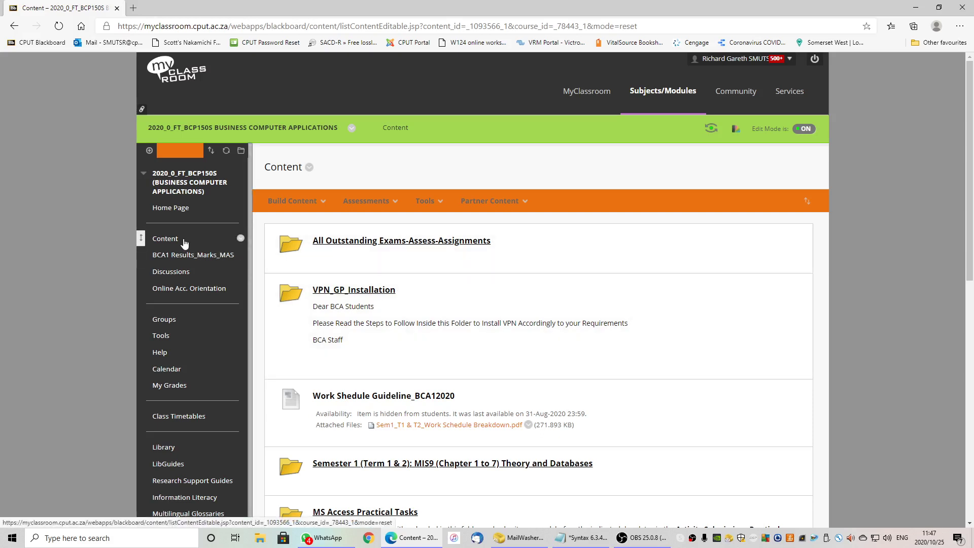
In the course content, open the MS Excel Practical Tasks folder and its Practical_Excel If Statements_Logical subfolder.
left_click(178, 243)
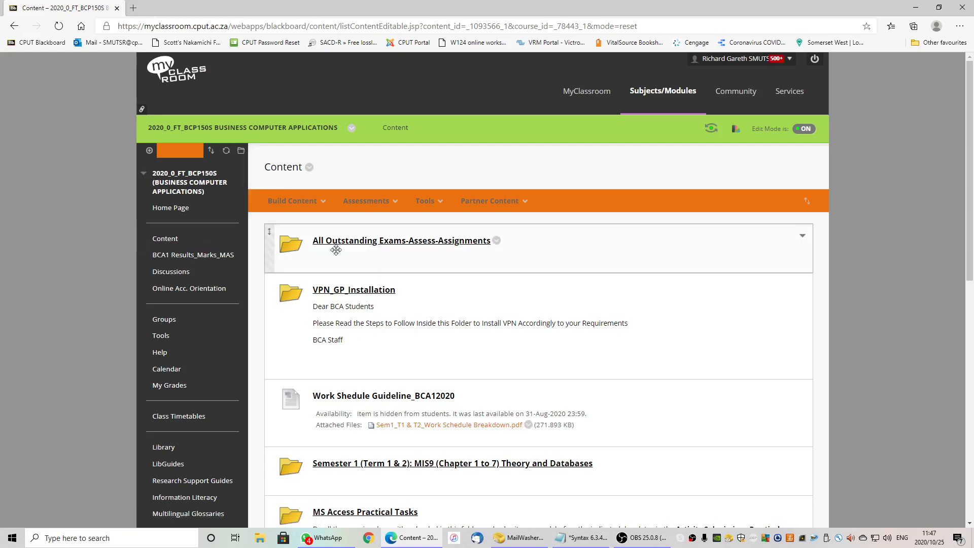
scroll(420, 303, "down", 2)
scroll(420, 302, "down", 3)
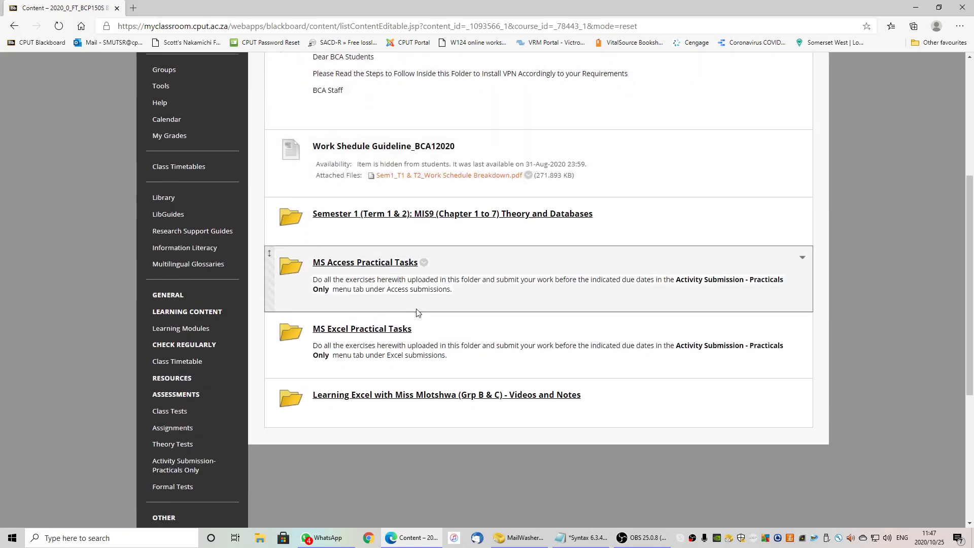
left_click(375, 330)
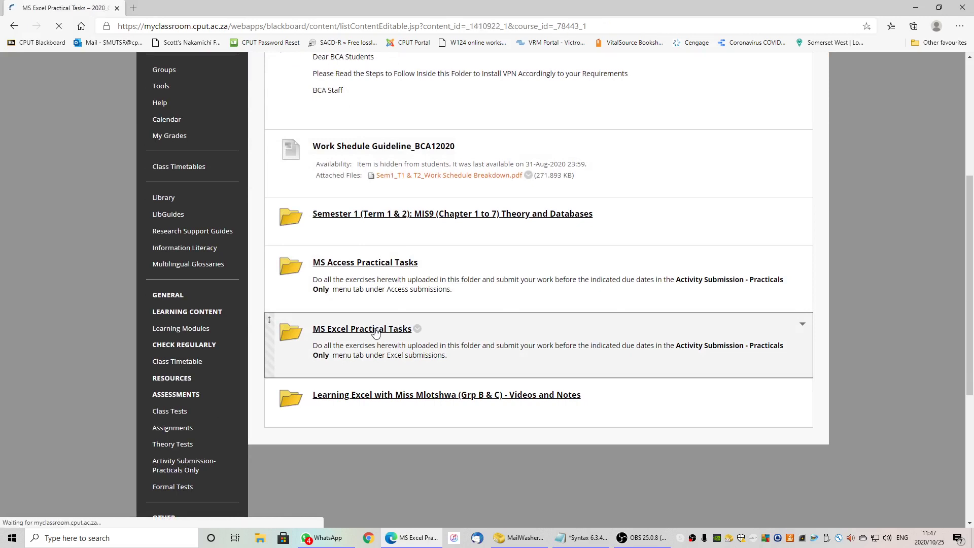
scroll(375, 332, "down", 1)
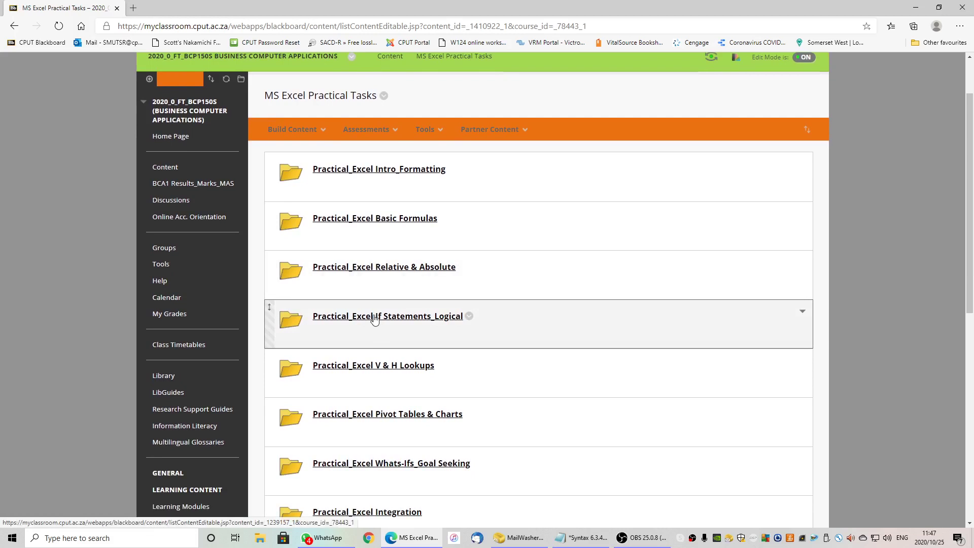
left_click(375, 317)
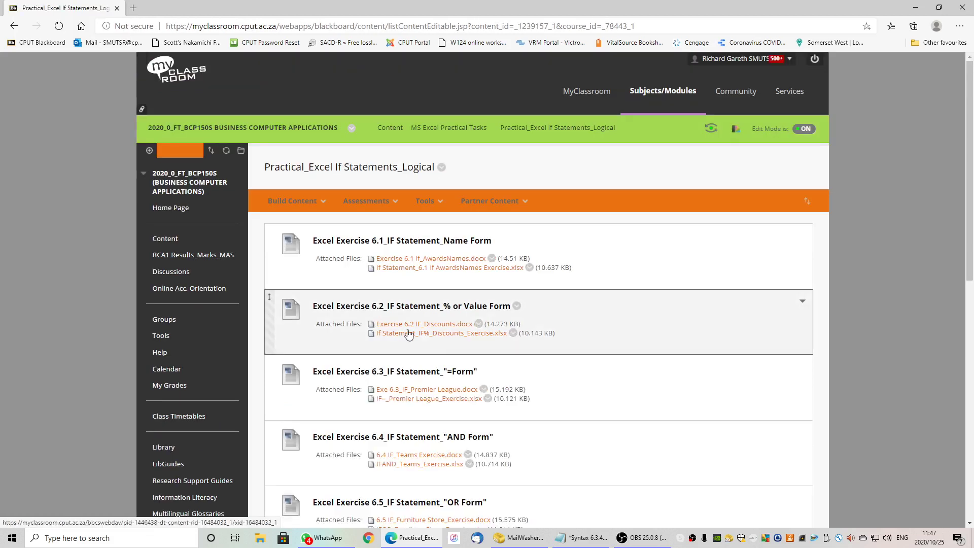
Download Exe 6.3_IF_Premier League.docx from Excel Exercise 6.3, open it in Word and enable editing.
scroll(446, 355, "down", 3)
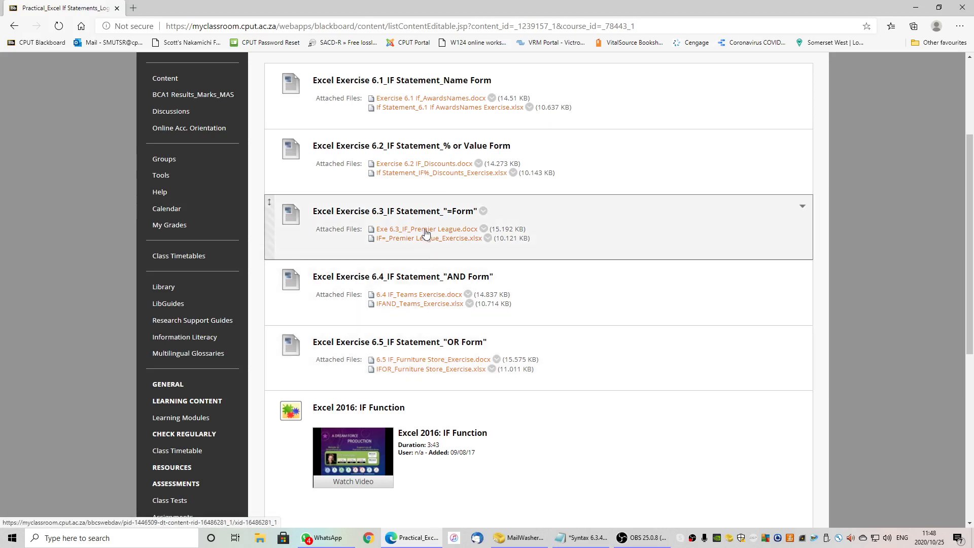
left_click(425, 230)
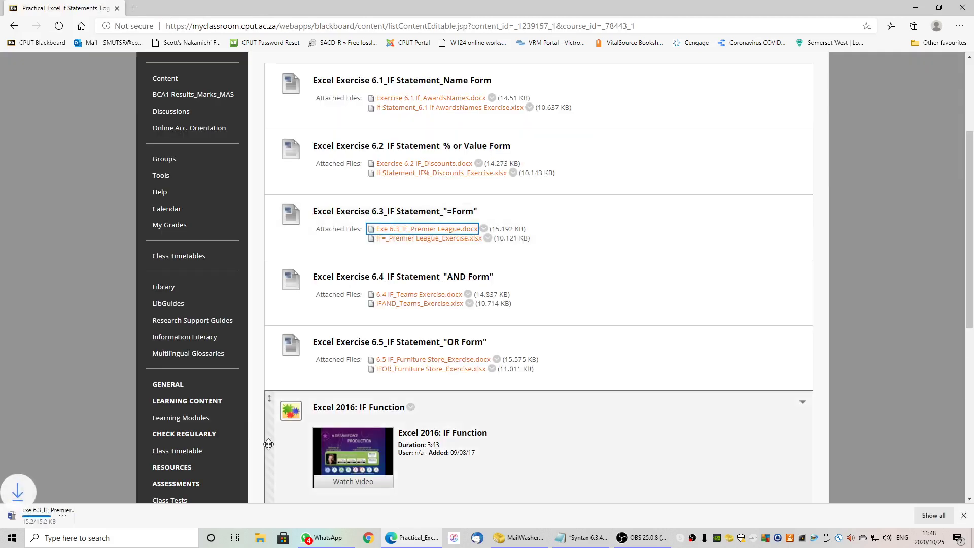
left_click(41, 523)
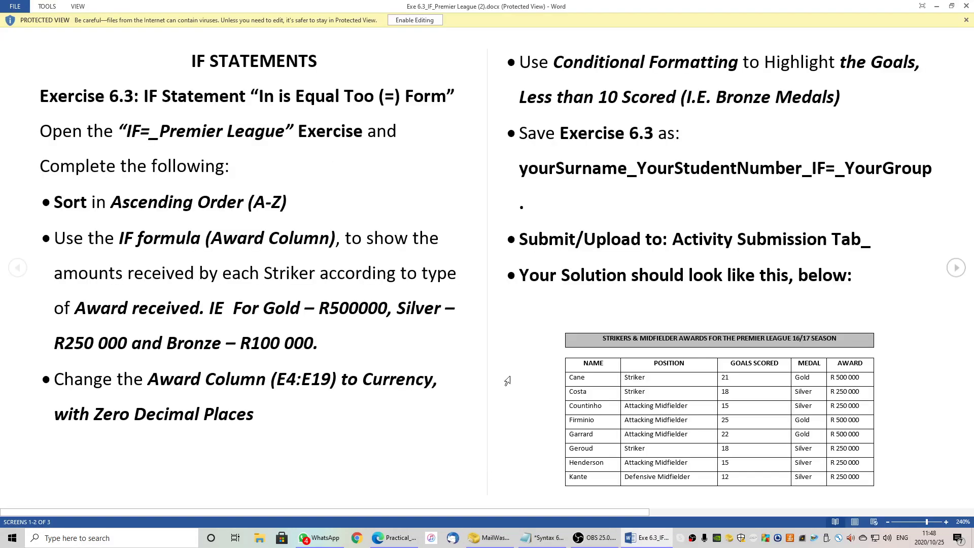
left_click(414, 20)
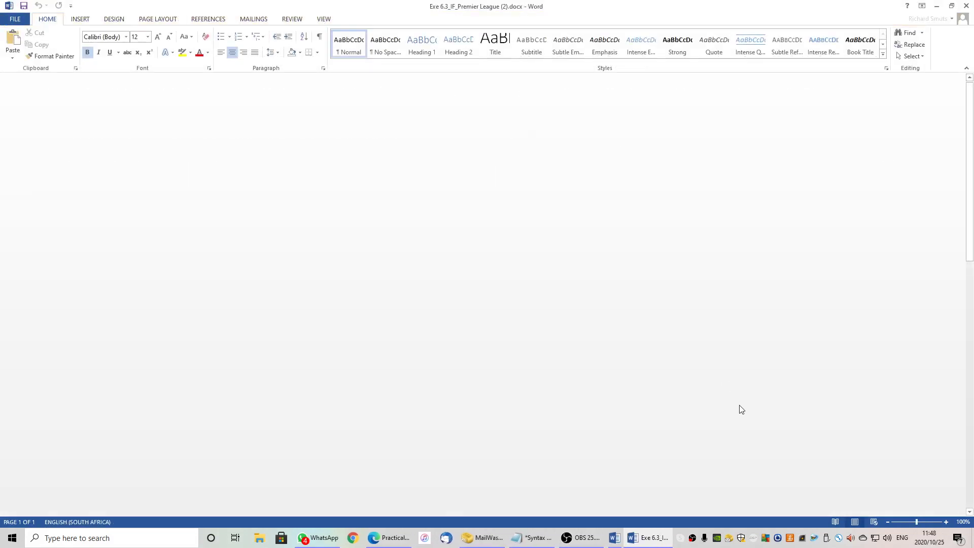
Read through the Exercise 6.3 instructions and the sample solution table below them.
left_click(946, 523)
left_click(947, 522)
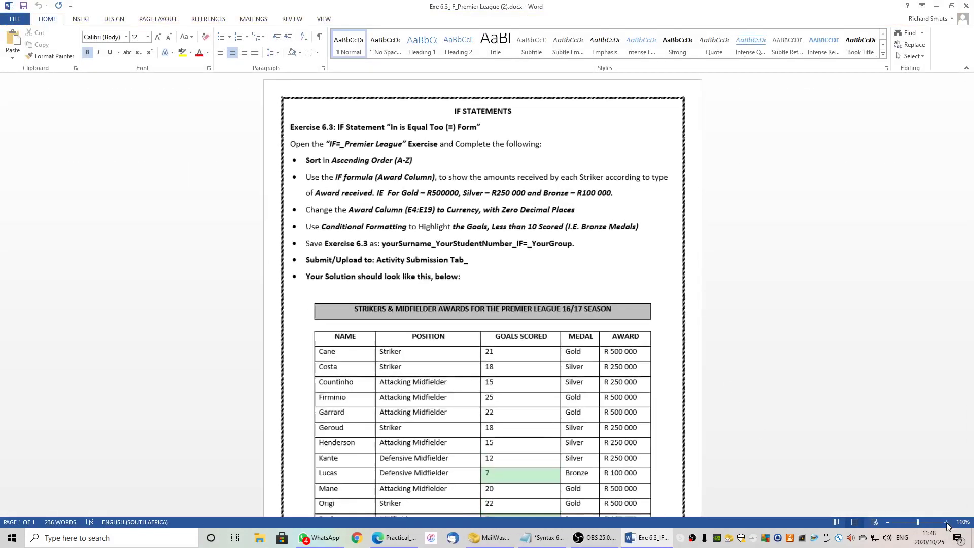
left_click(947, 523)
left_click(946, 523)
left_click(947, 523)
left_click(946, 523)
left_click(946, 523)
left_click(947, 523)
left_click(946, 522)
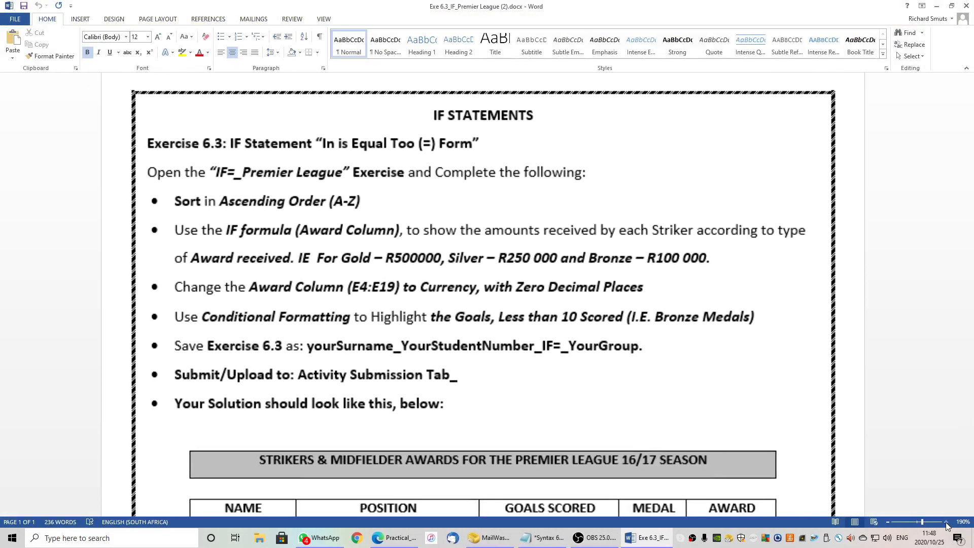
scroll(651, 369, "down", 4)
scroll(651, 369, "down", 3)
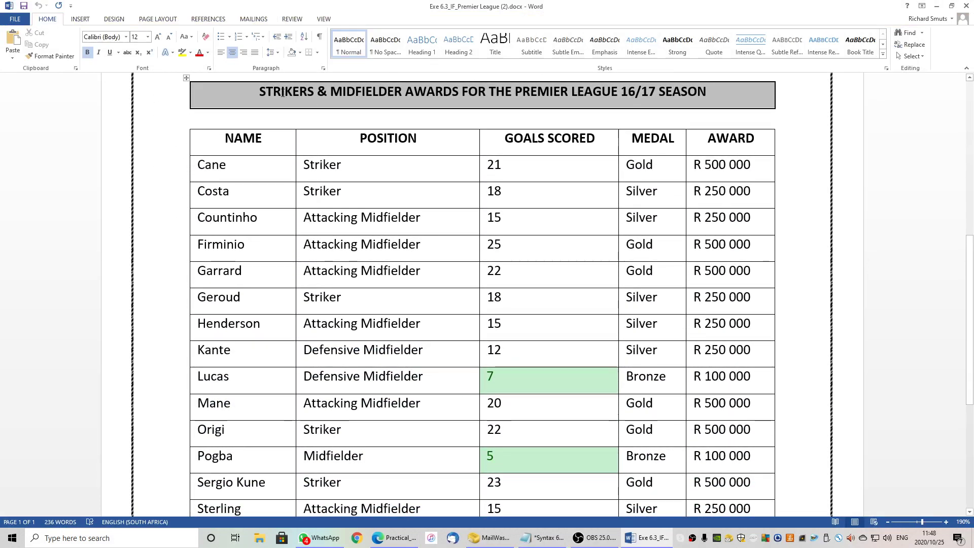
scroll(290, 96, "up", 3)
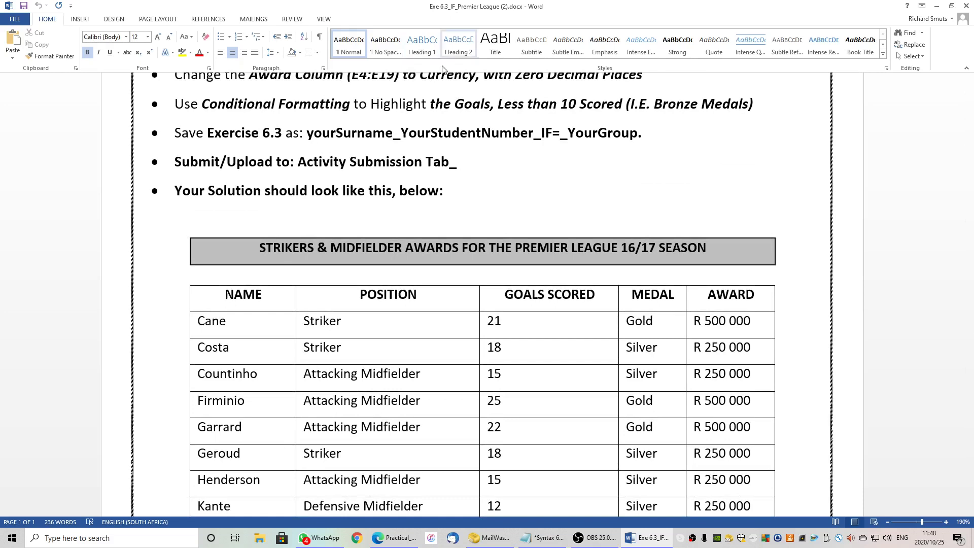
scroll(438, 231, "down", 2)
scroll(438, 231, "down", 2)
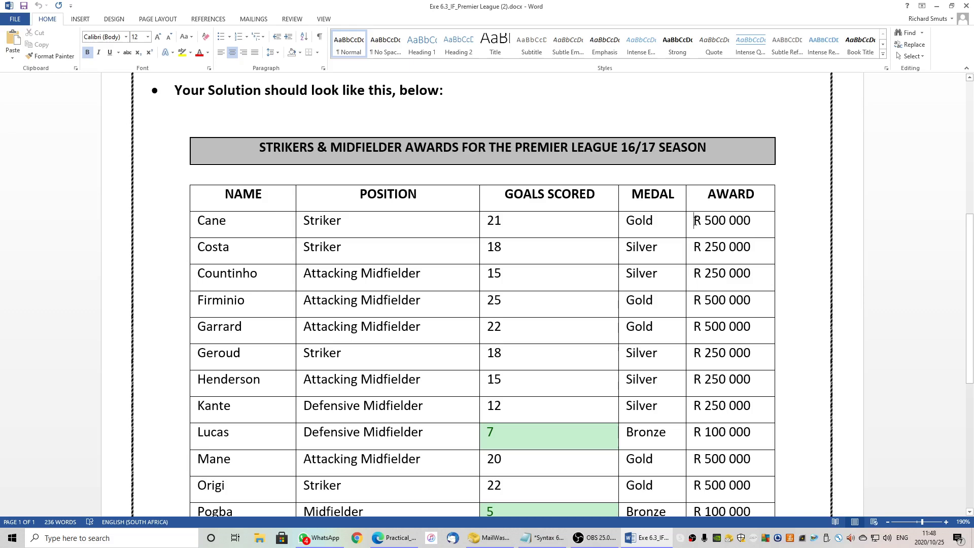
Examine the award amounts for the Gold, Silver and Bronze medals in the sample solution table.
left_click_drag(695, 220, 747, 415)
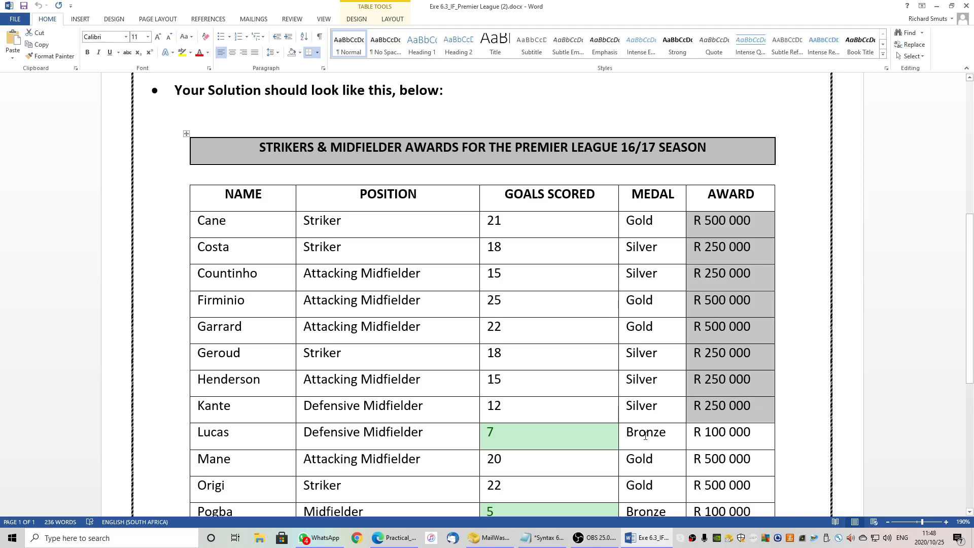
left_click(688, 219)
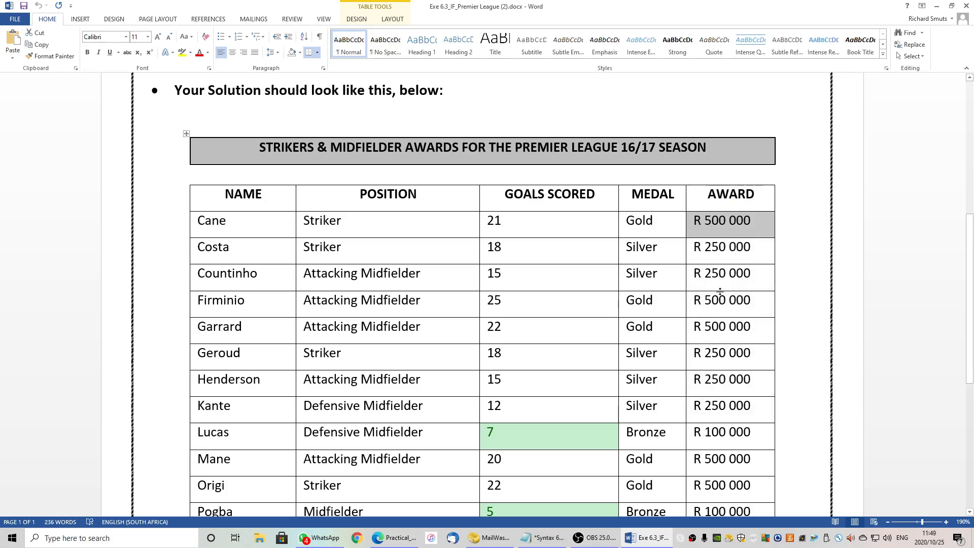
left_click(714, 251)
left_click(707, 251)
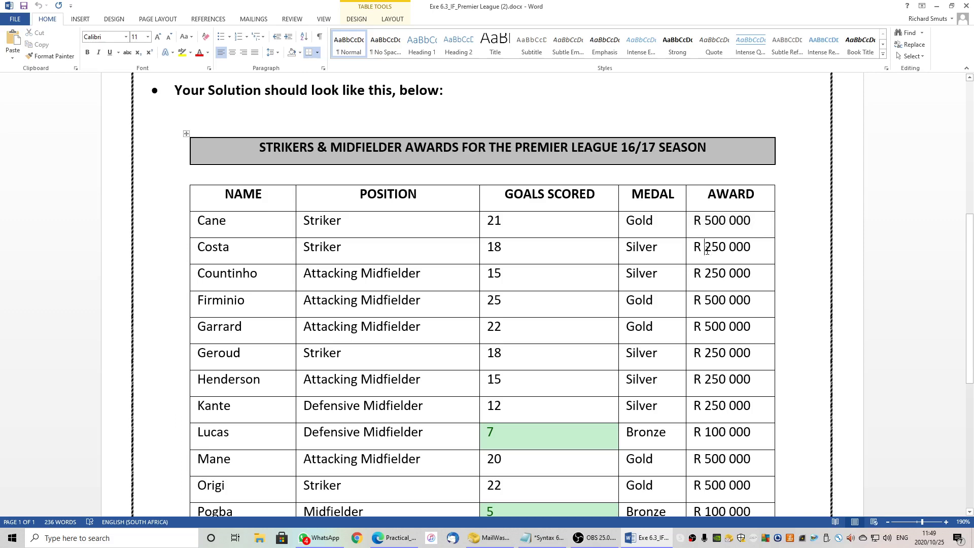
double_click(710, 251)
left_click(719, 274)
left_click(704, 431)
left_click_drag(697, 434, 746, 439)
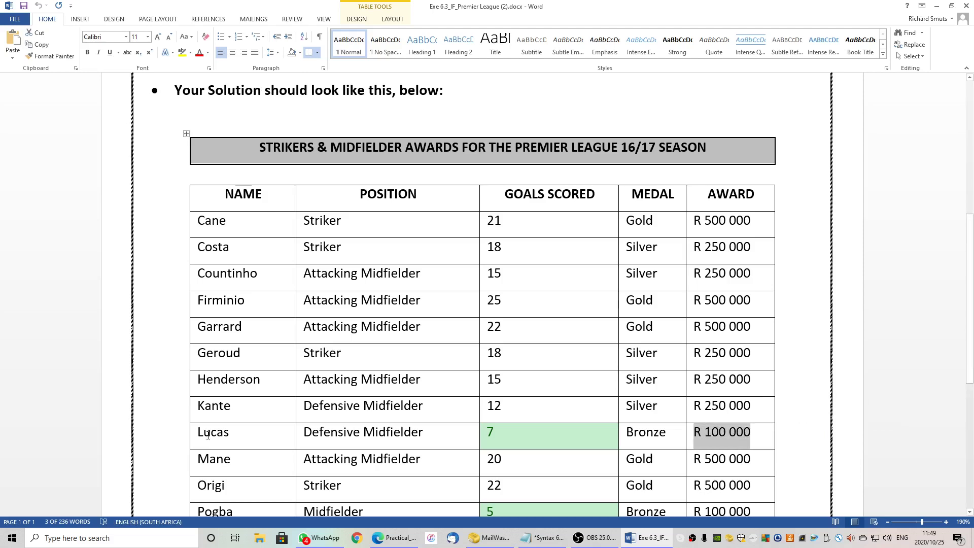
Highlight the text "For Gold – R500000" in the IF formula instruction in yellow.
scroll(480, 402, "up", 5)
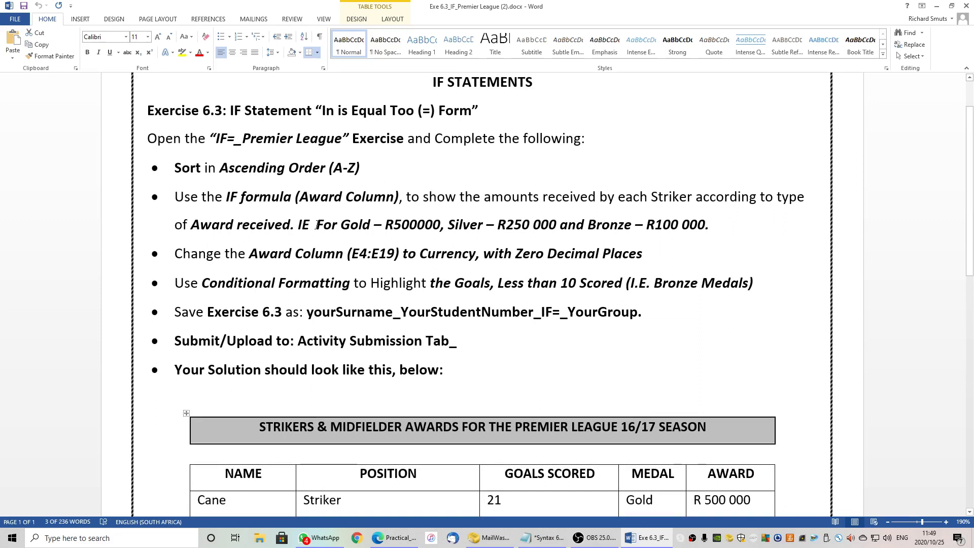
left_click_drag(317, 224, 413, 223)
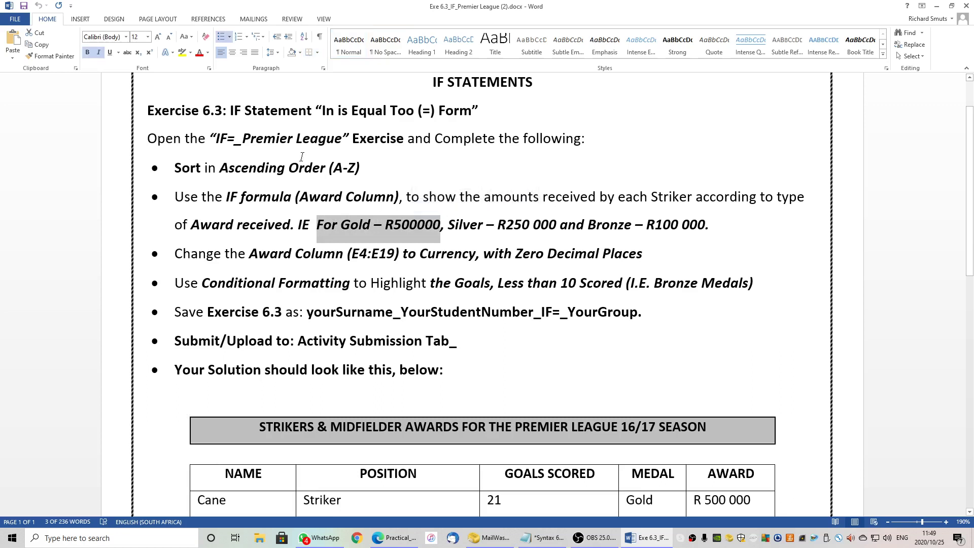
left_click(181, 53)
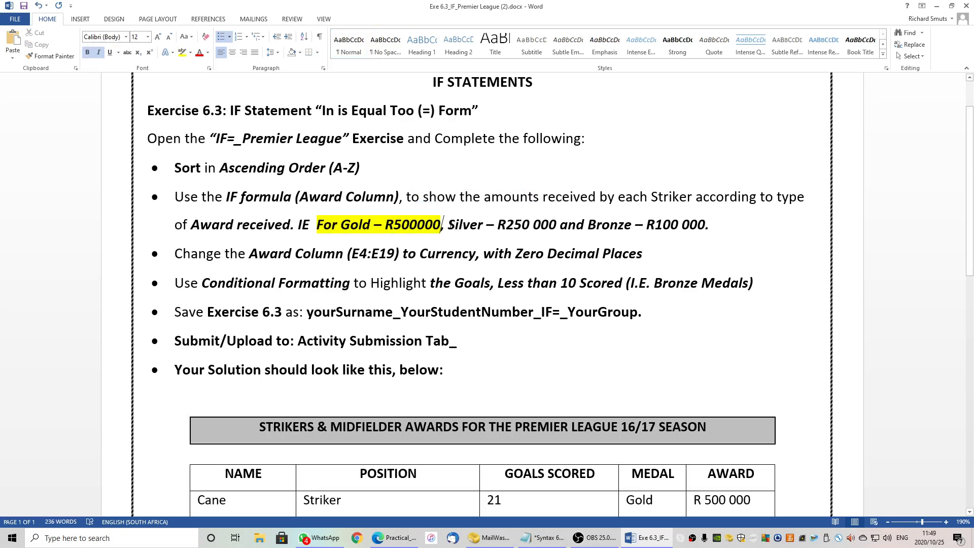
Highlight the text "Silver – R250 000" in the IF formula instruction in bright green.
left_click_drag(448, 227, 558, 225)
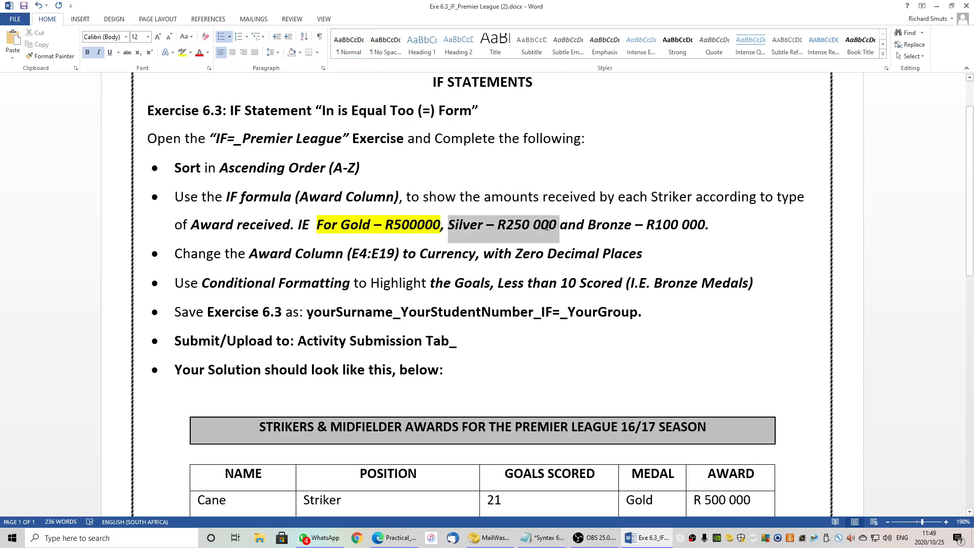
left_click(190, 52)
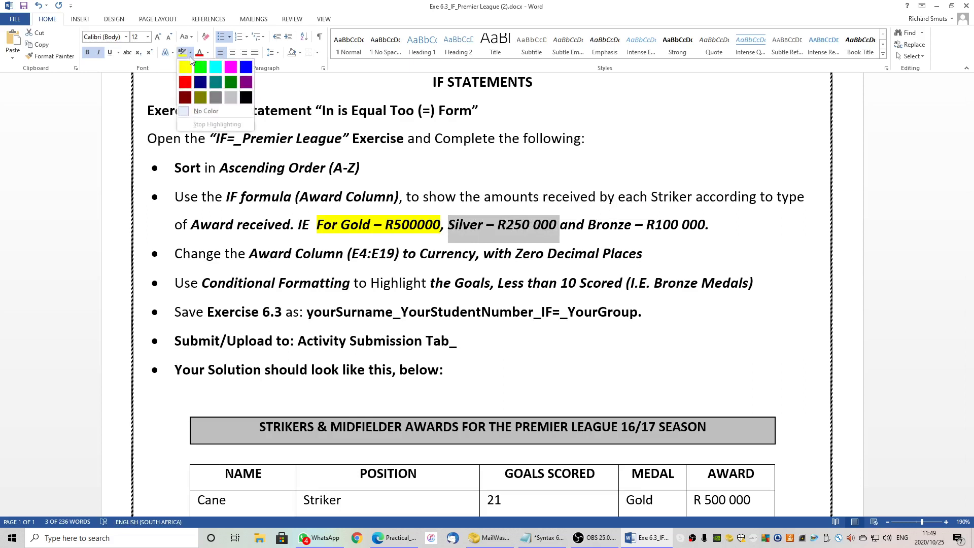
left_click(195, 65)
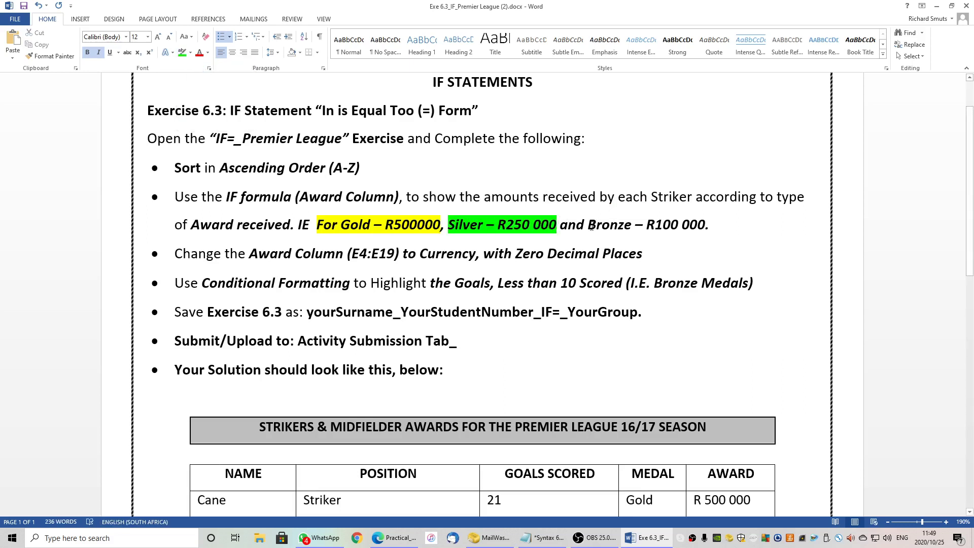
Highlight the text "Bronze – R100 000" in the IF formula instruction in turquoise.
left_click_drag(587, 225, 693, 230)
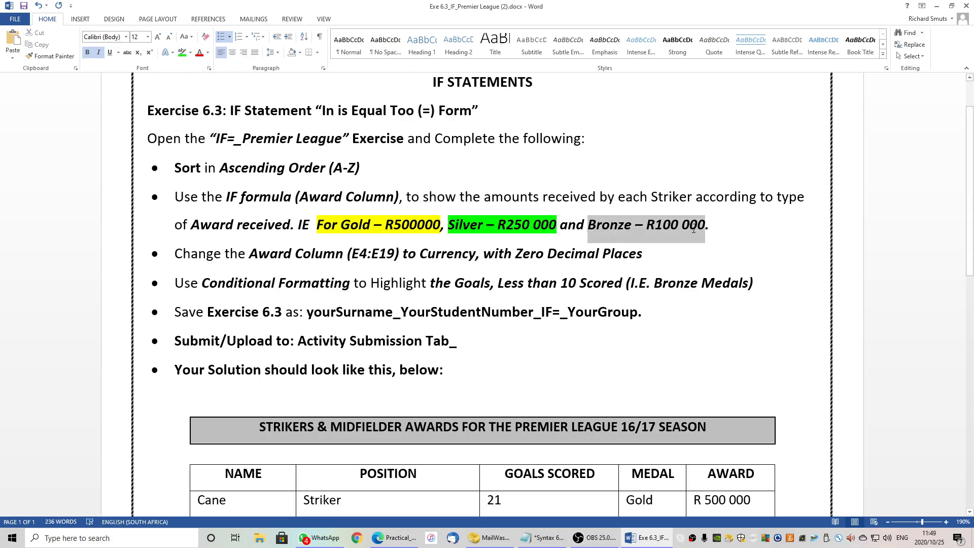
left_click(191, 54)
left_click(215, 67)
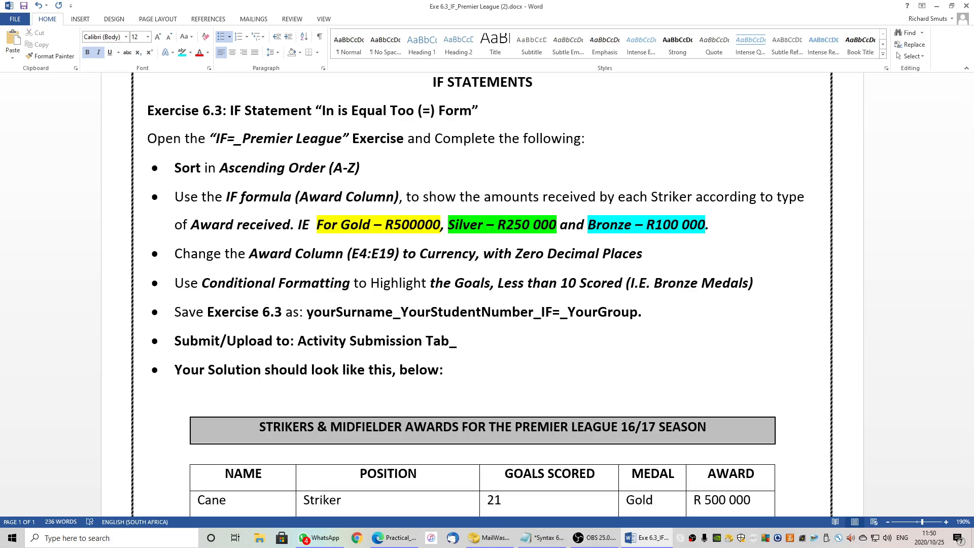
Return to the course page in the browser, open IF=_Premier League_Exercise.xlsx from Exercise 6.3 in Excel and enable editing.
key("alt+Tab")
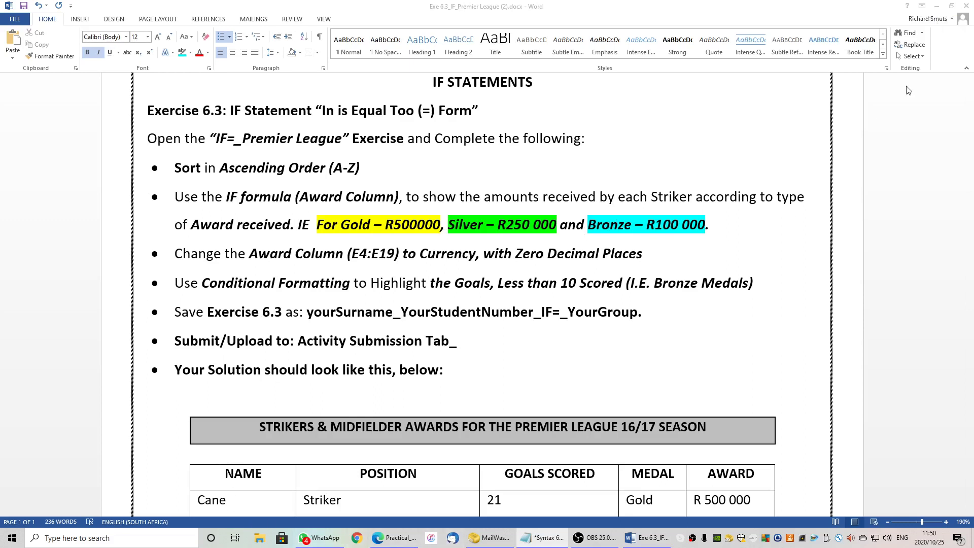
scroll(720, 326, "down", 3)
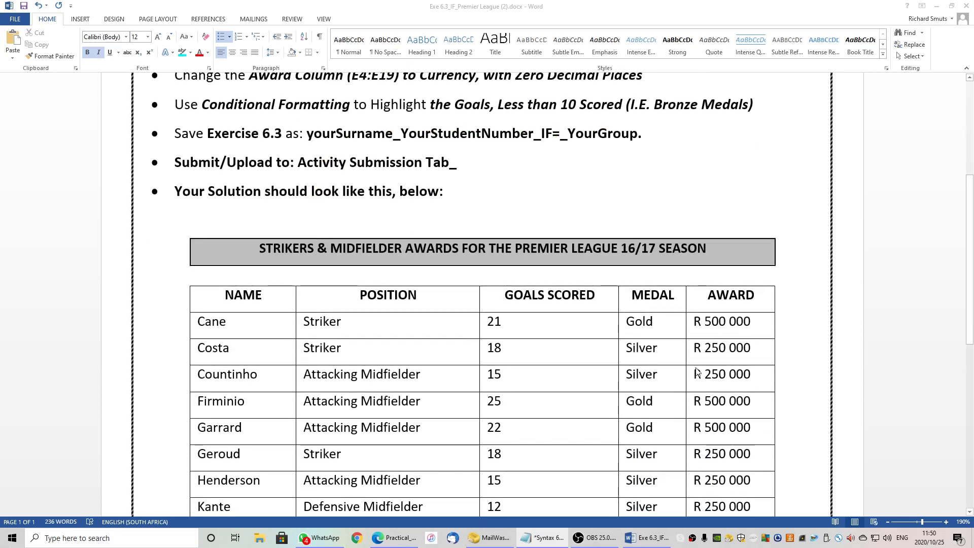
left_click(937, 7)
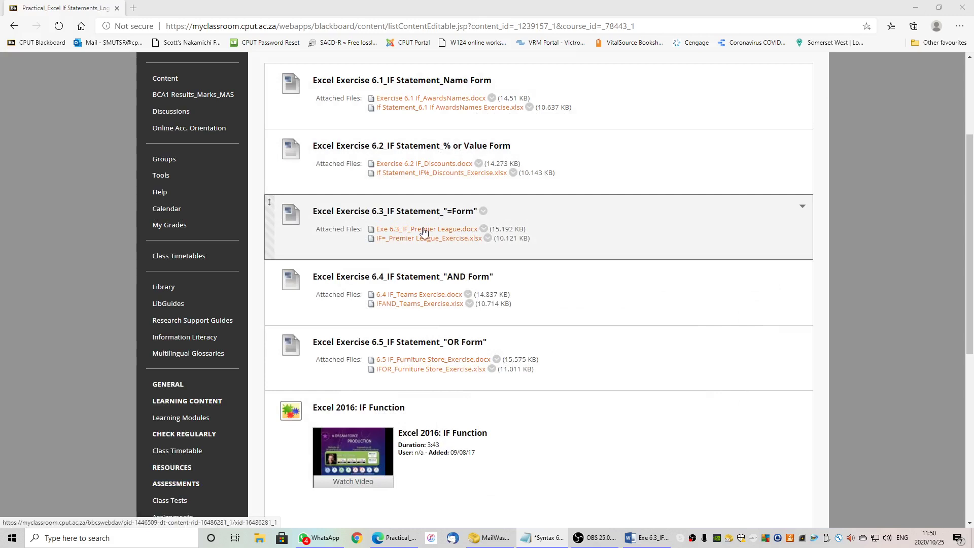
left_click(414, 241)
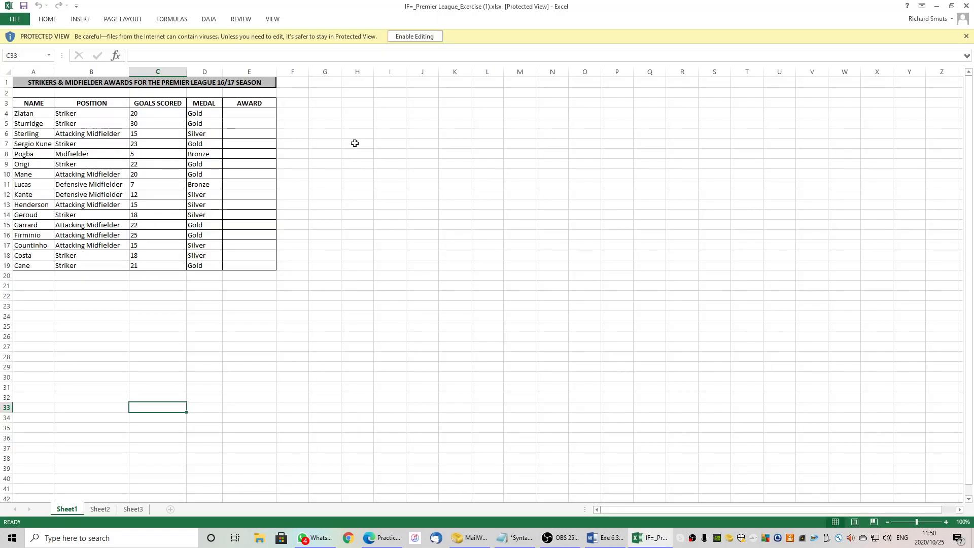
left_click(420, 39)
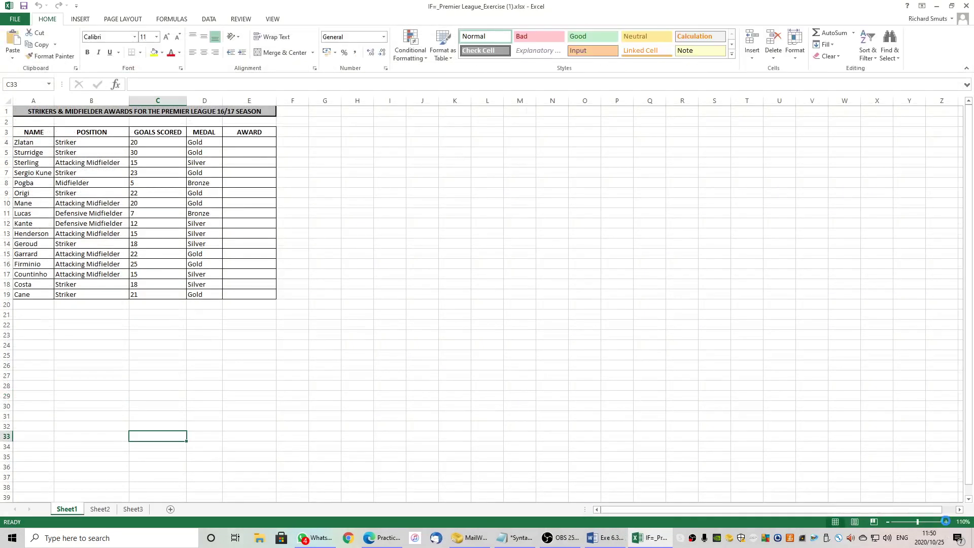
Widen the AWARD column (column E) of the awards table to more than twice its width.
left_click(945, 521)
left_click(946, 521)
left_click(945, 522)
left_click(946, 521)
left_click(946, 521)
left_click(946, 521)
left_click(945, 522)
left_click(946, 521)
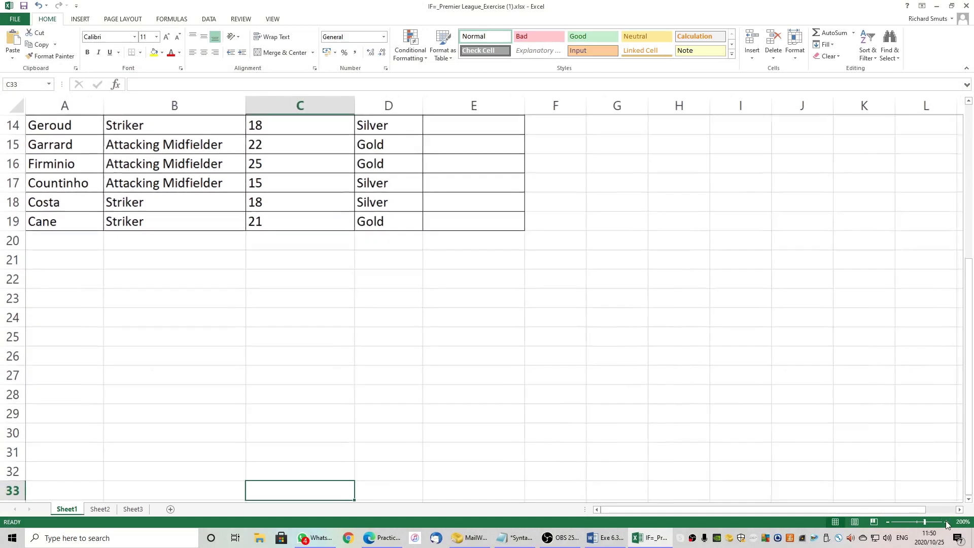
left_click(946, 521)
left_click(946, 521)
left_click(946, 522)
left_click(946, 521)
left_click(946, 522)
left_click(946, 521)
left_click(946, 522)
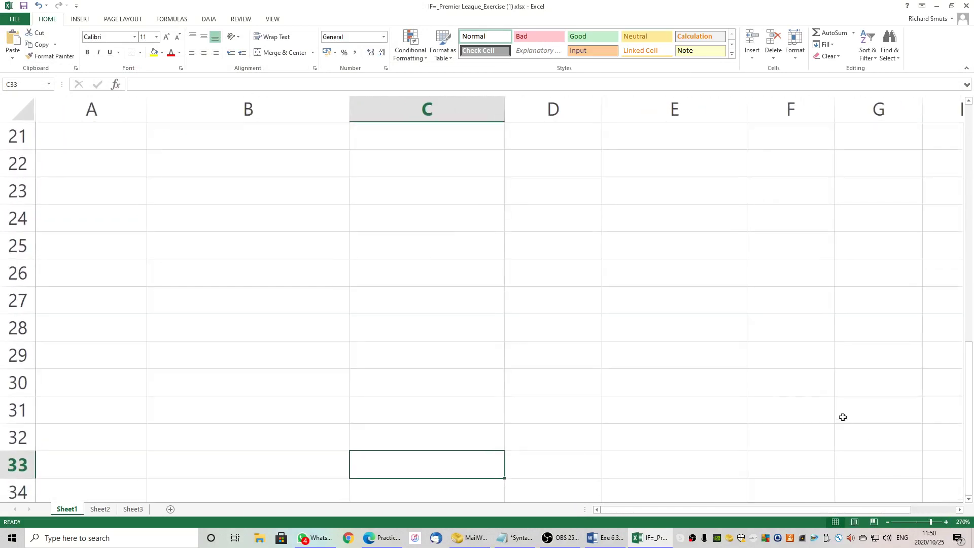
scroll(843, 417, "up", 7)
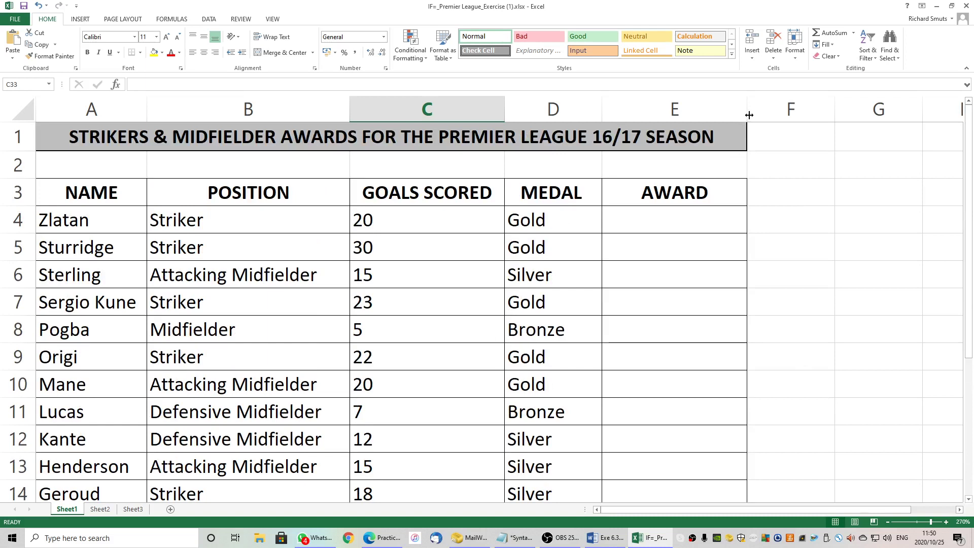
left_click_drag(748, 114, 936, 109)
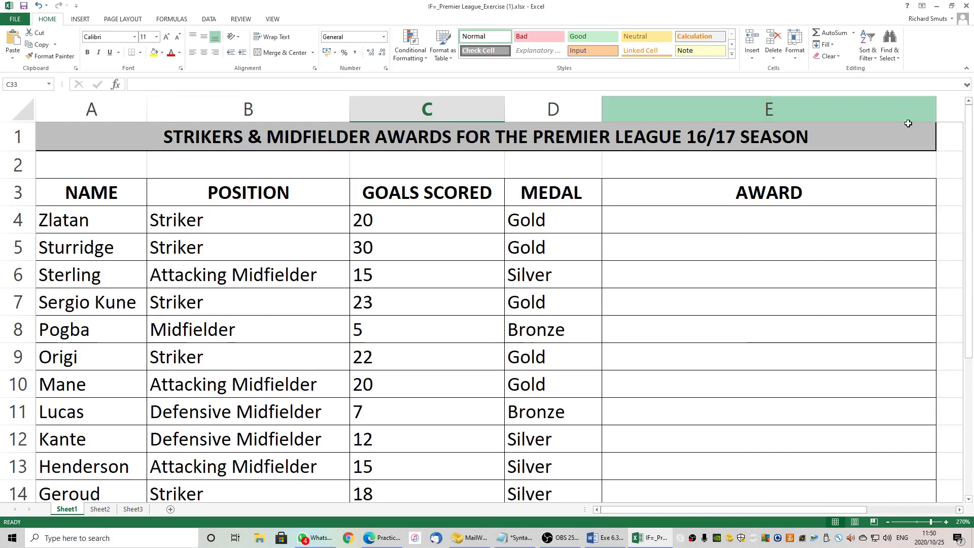
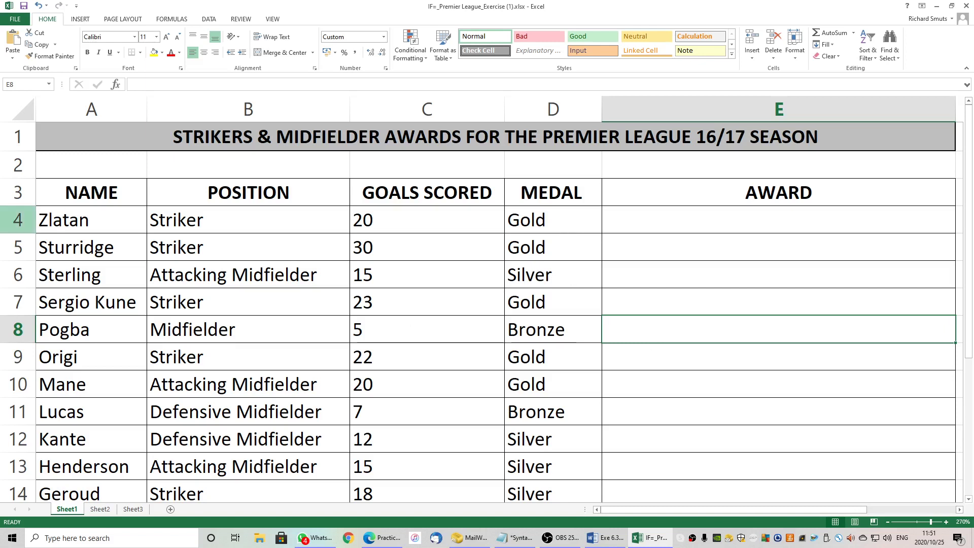
Switch to Syntax 6.3.4.5.txt in Notepad and shrink its window to a short strip above the awards table's data.
key("alt+Tab")
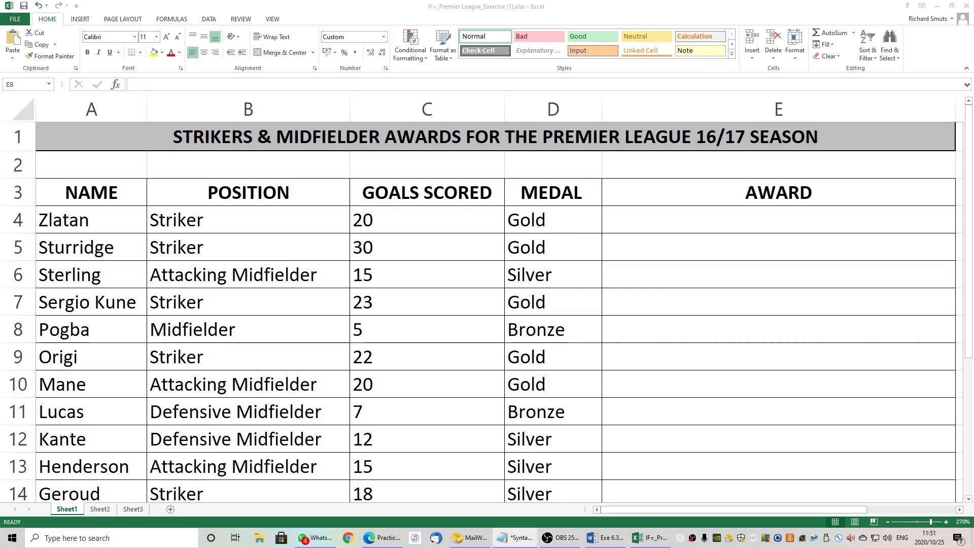
left_click_drag(0, 147, 410, 83)
left_click_drag(382, 458, 376, 168)
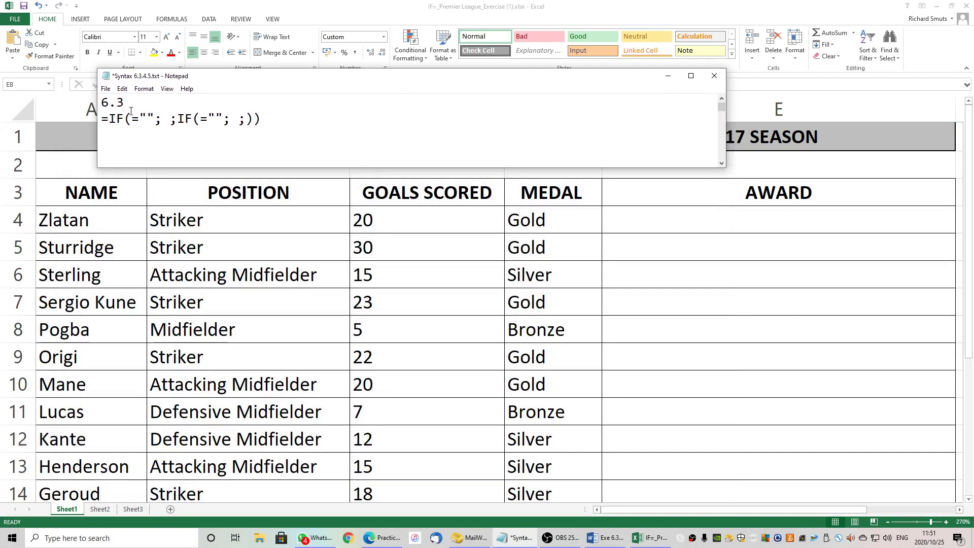
Set the Notepad font size to 36.
left_click_drag(103, 118, 270, 120)
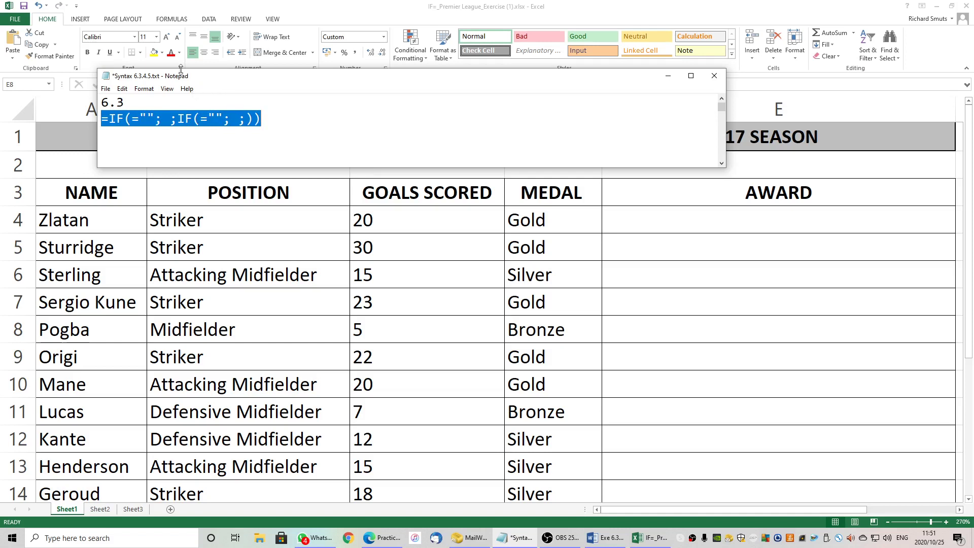
left_click(167, 89)
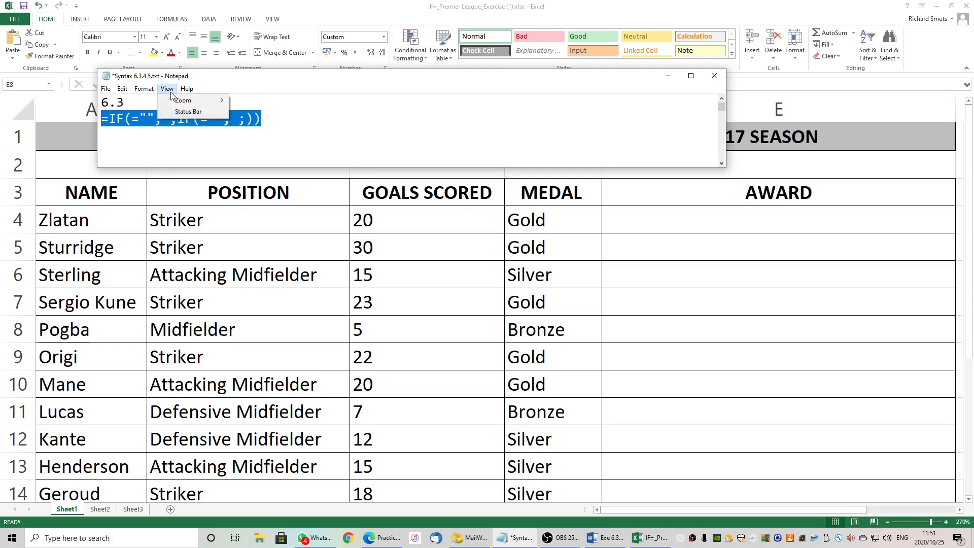
mouse_move(144, 89)
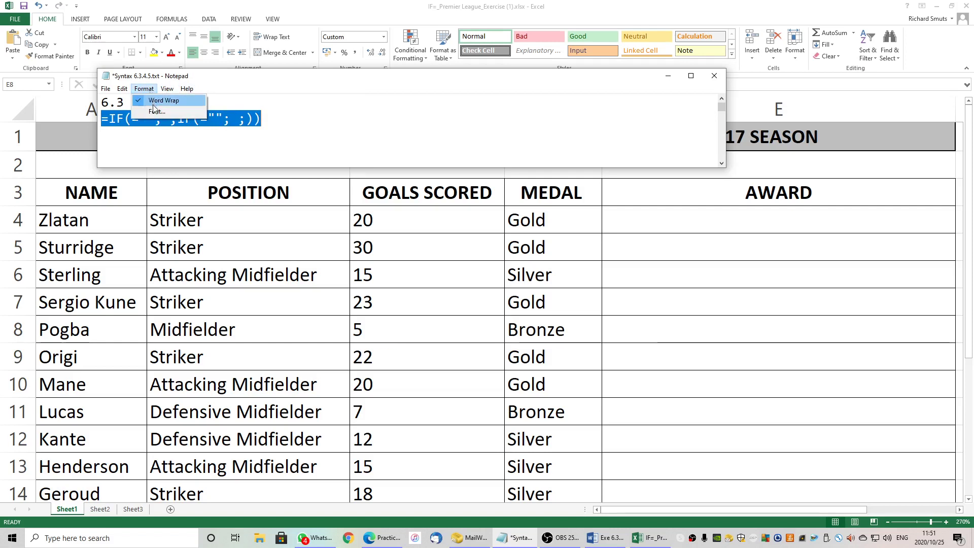
left_click(155, 112)
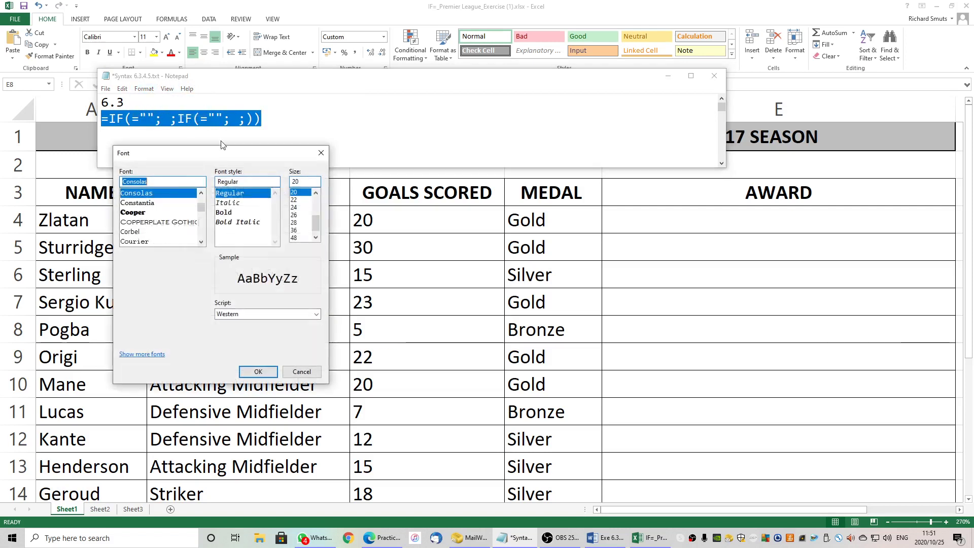
left_click(296, 230)
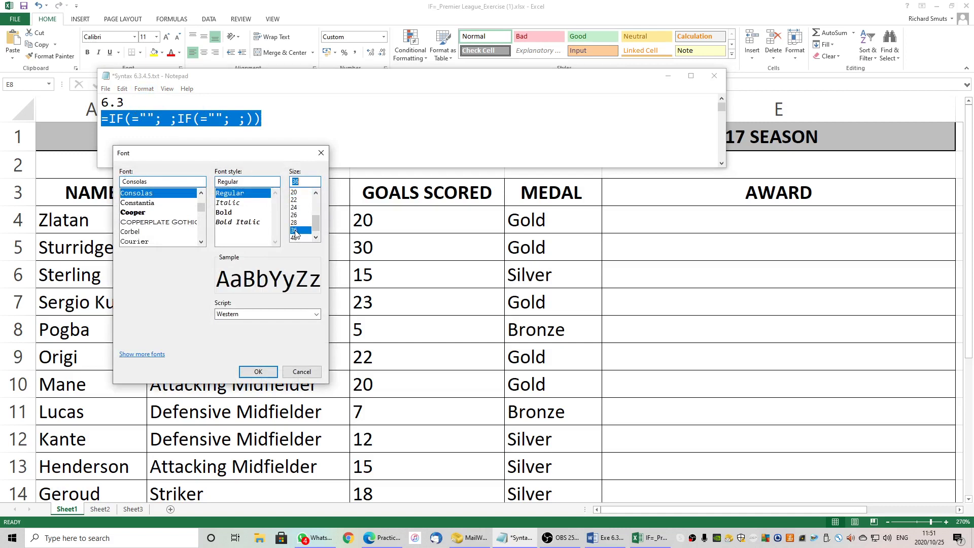
left_click(258, 372)
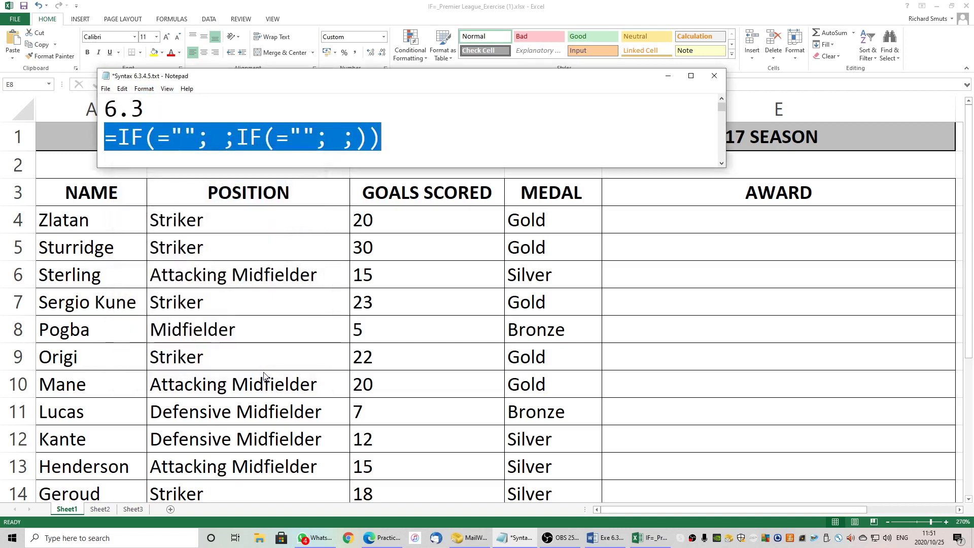
Set the Notepad font size to 48 and make the window slightly taller to fit the 6.3 formula line.
left_click(167, 89)
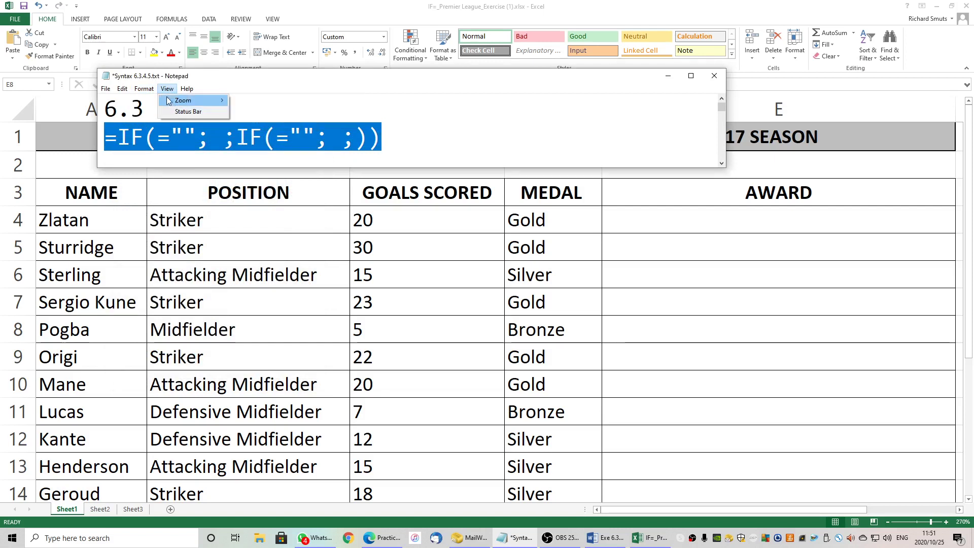
mouse_move(154, 92)
left_click(156, 110)
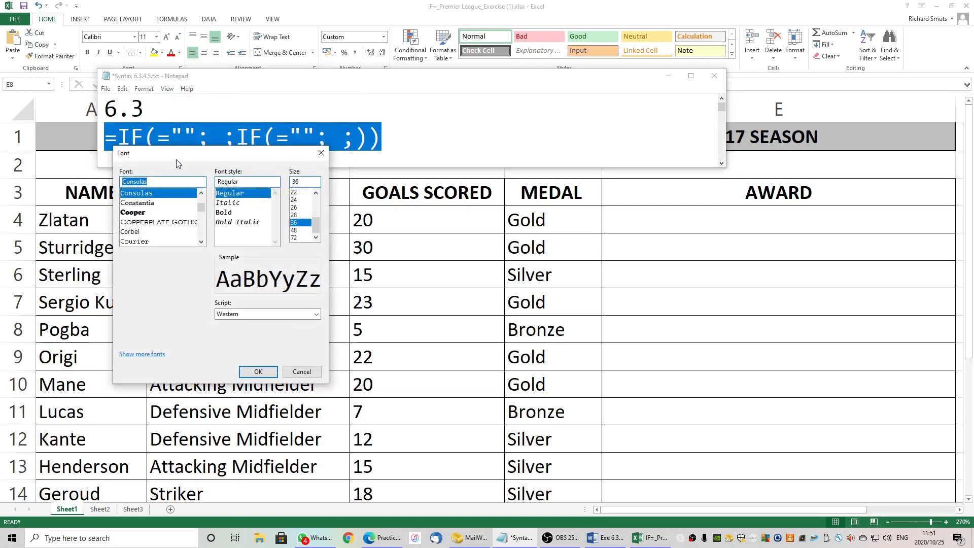
left_click(294, 230)
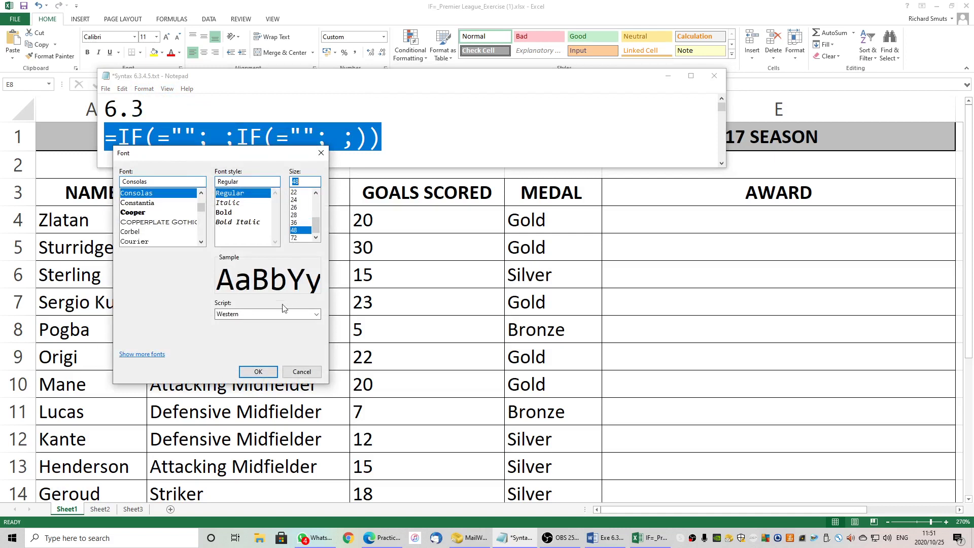
left_click(258, 371)
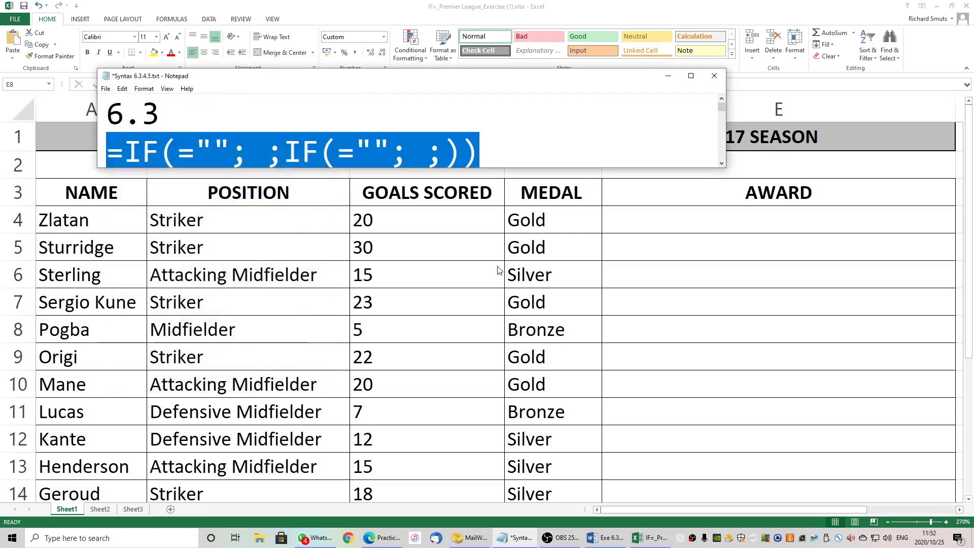
left_click_drag(532, 167, 532, 176)
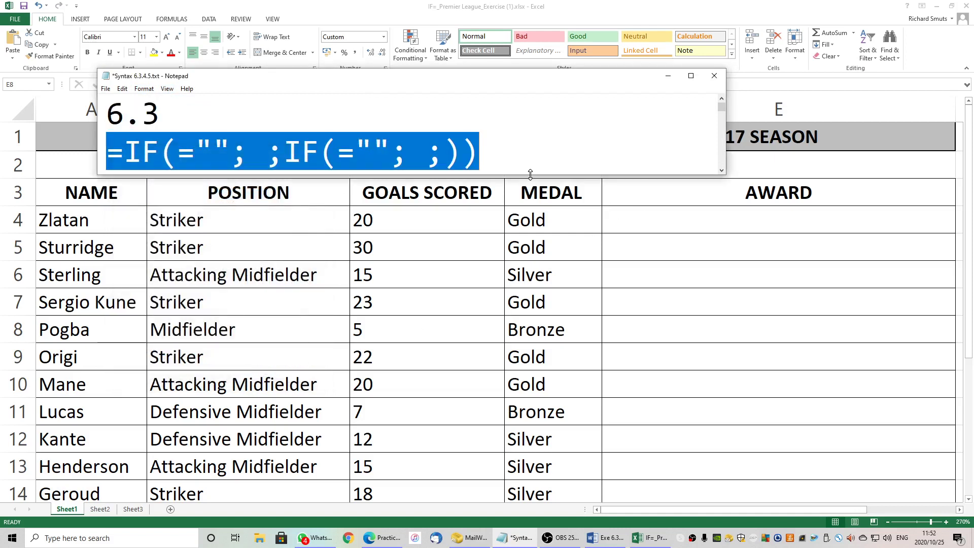
left_click(534, 153)
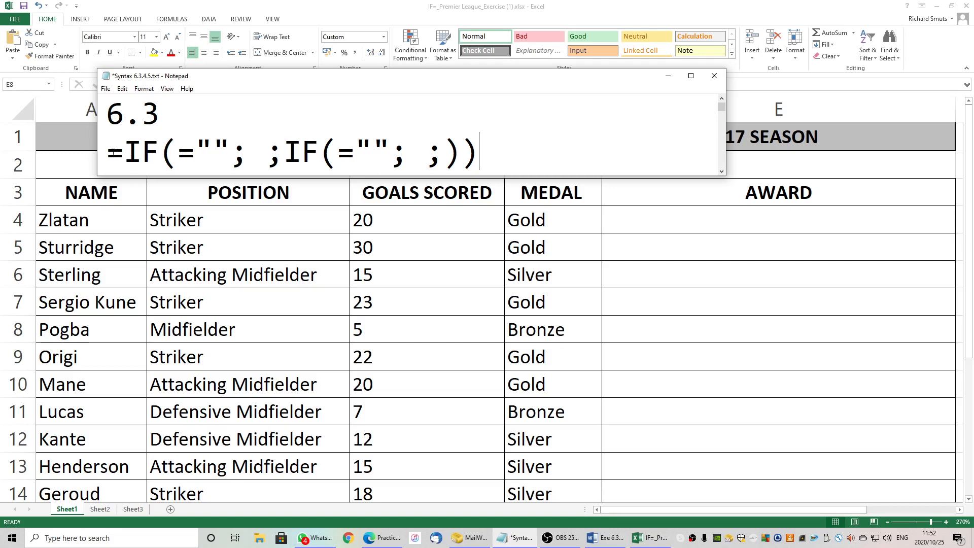
Move the Notepad window down over the table's lower rows so that row 4 is uncovered.
left_click_drag(109, 150, 484, 164)
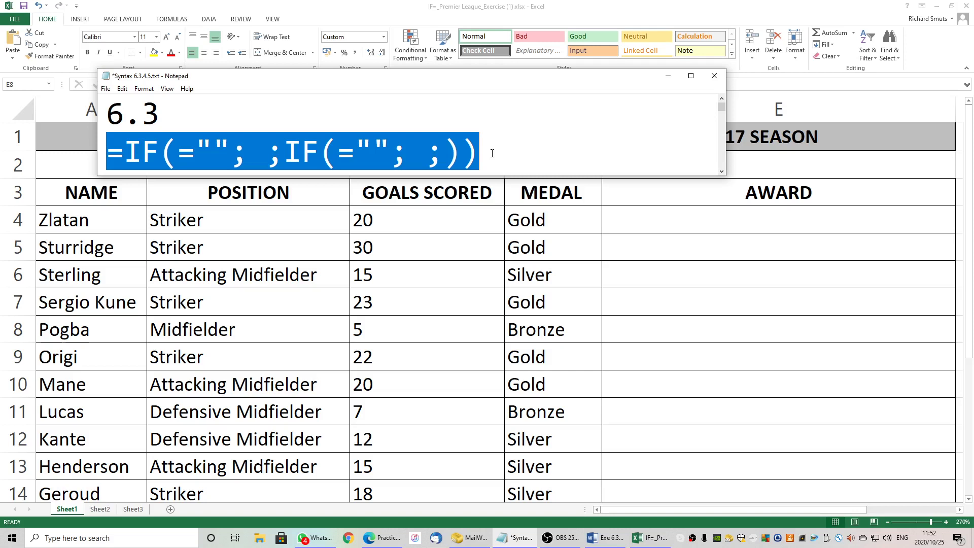
left_click(492, 153)
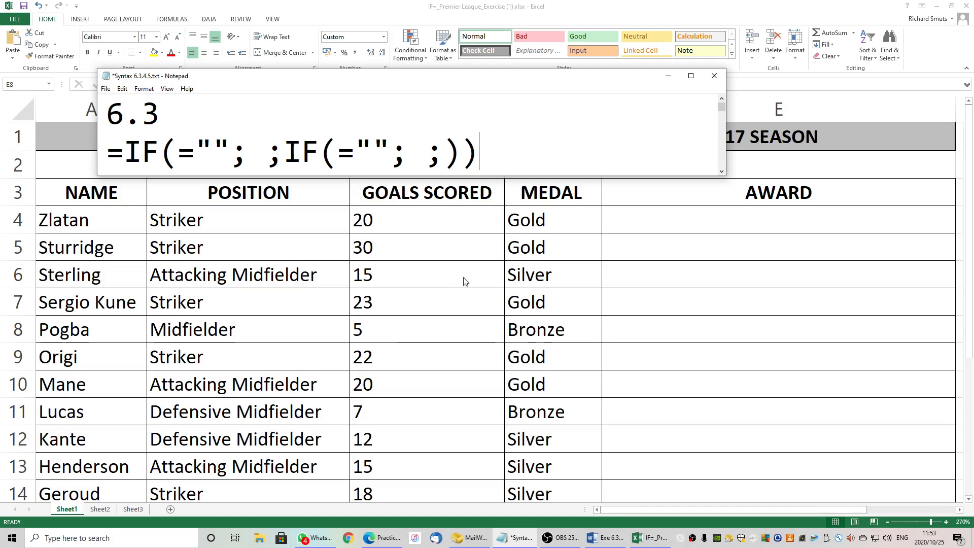
left_click_drag(425, 81, 537, 247)
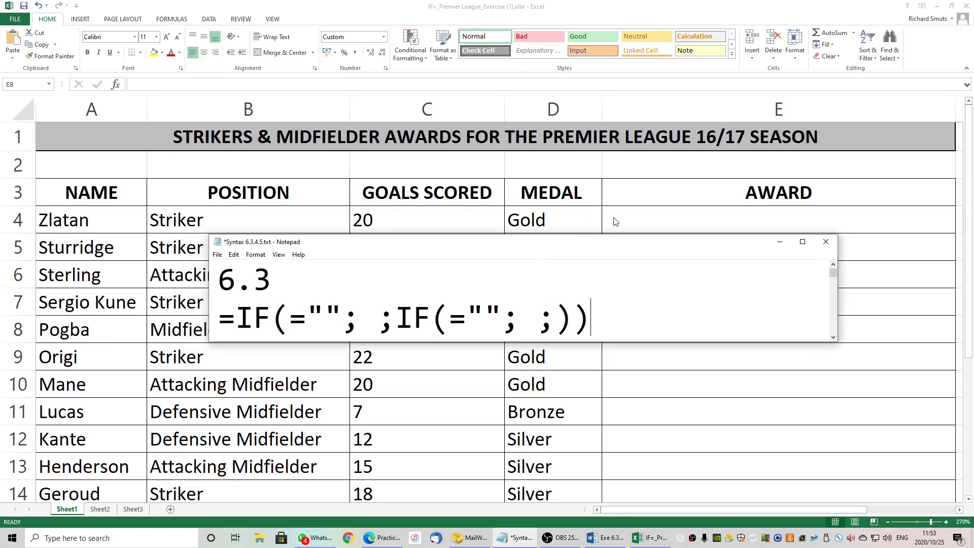
Remove the 5 from the AND template in the notes so that it reads =IF(AND(>;<);"";"").
left_click_drag(222, 320, 757, 327)
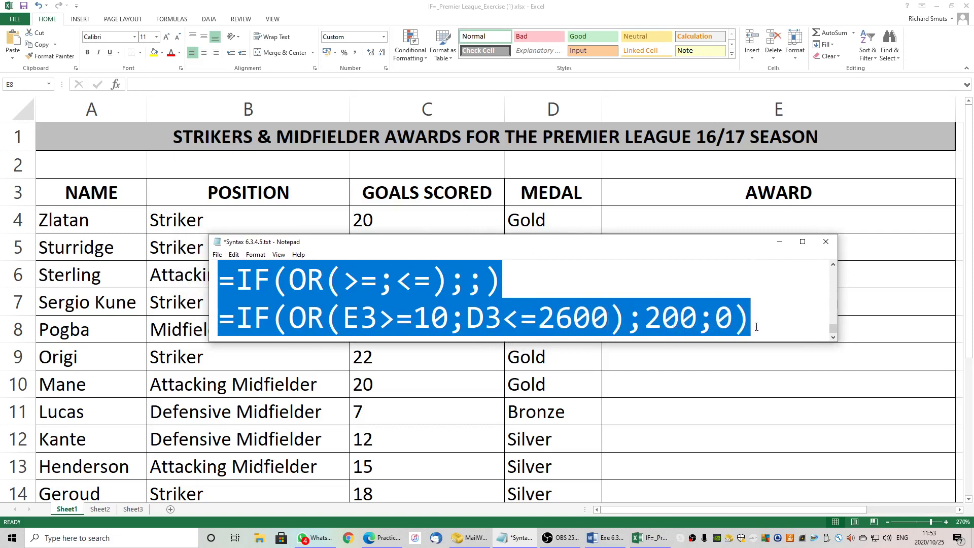
left_click(660, 276)
scroll(534, 281, "up", 3)
scroll(535, 282, "up", 5)
scroll(511, 293, "down", 4)
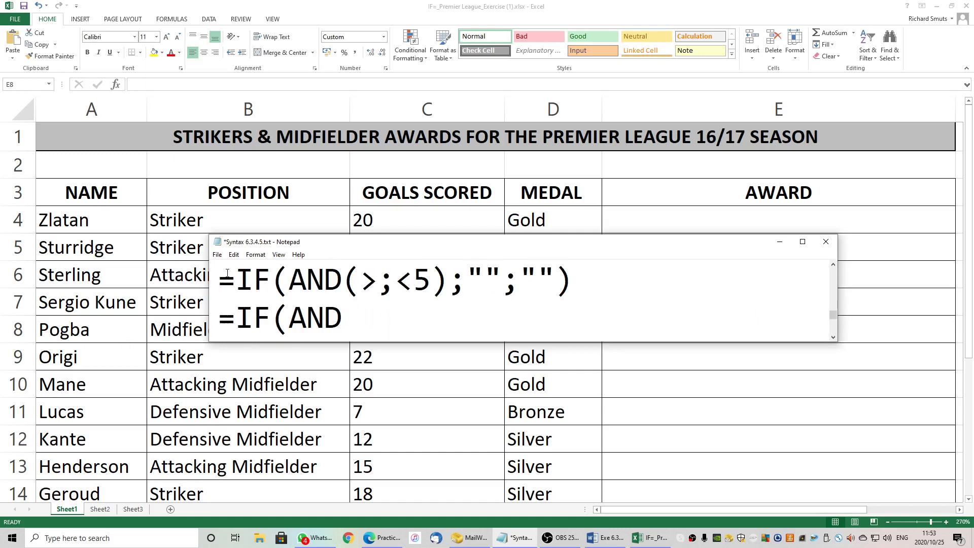
left_click_drag(220, 277, 536, 281)
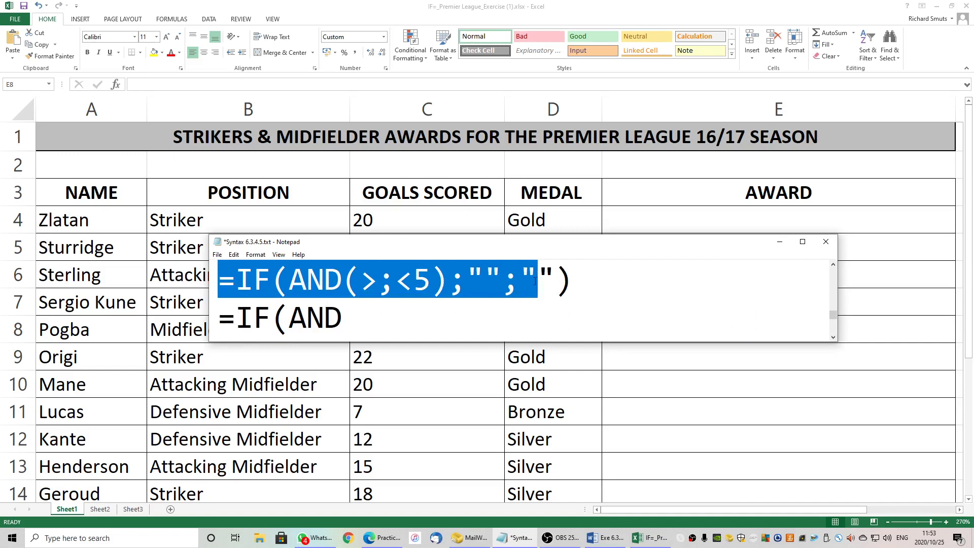
left_click(428, 280)
key("BackSpace")
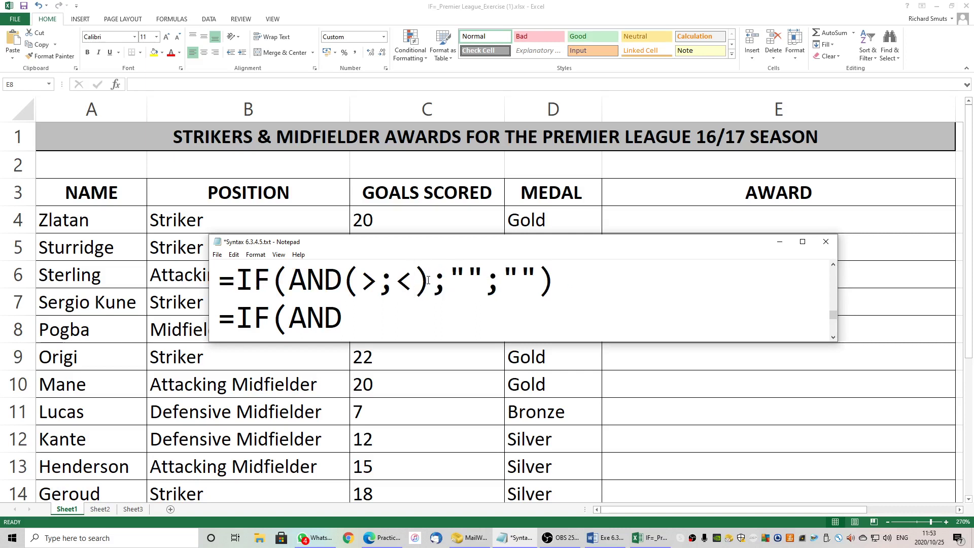
Copy the 6.3 template =IF(=""; ;IF(=""; ;)) from the notes and paste it into cell E4 of the Excel awards sheet.
scroll(385, 303, "up", 5)
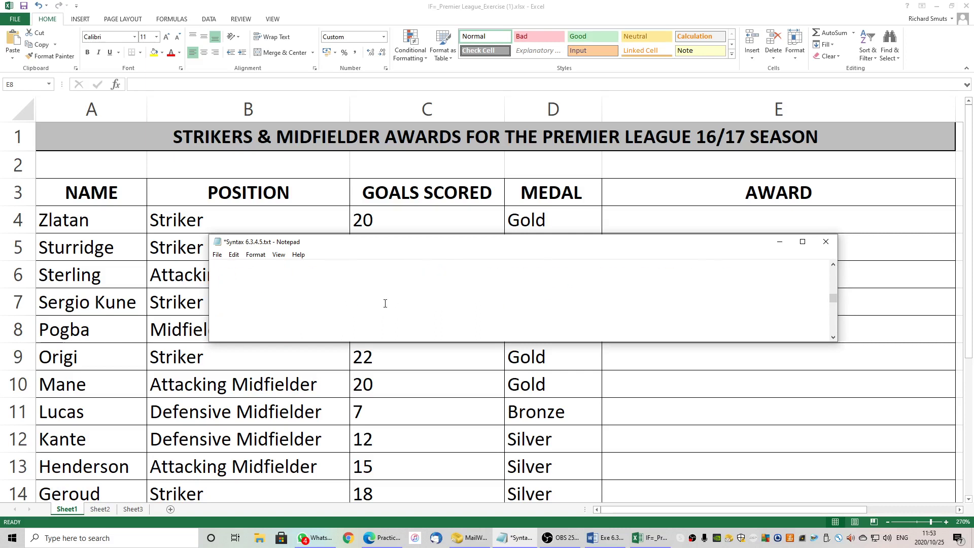
scroll(385, 303, "up", 3)
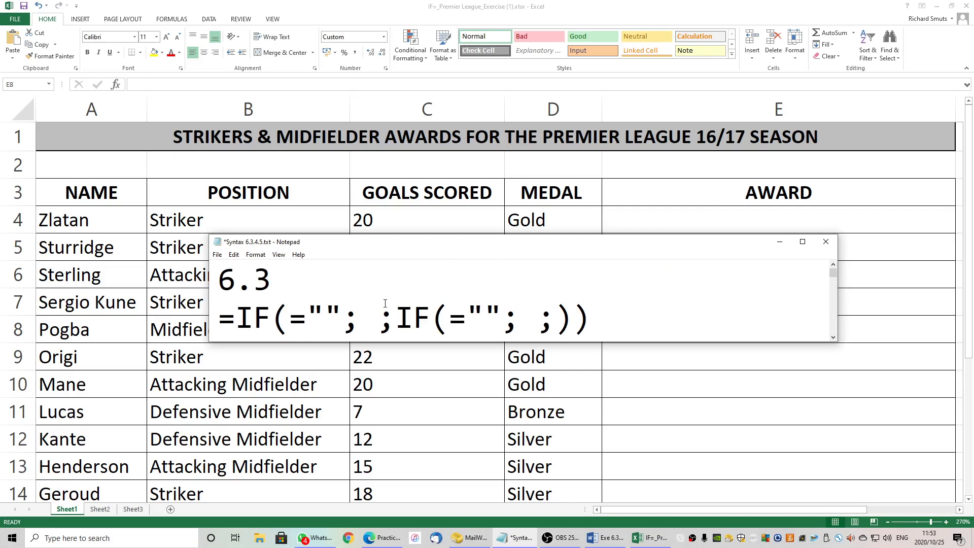
left_click_drag(219, 318, 592, 331)
key("ctrl+c")
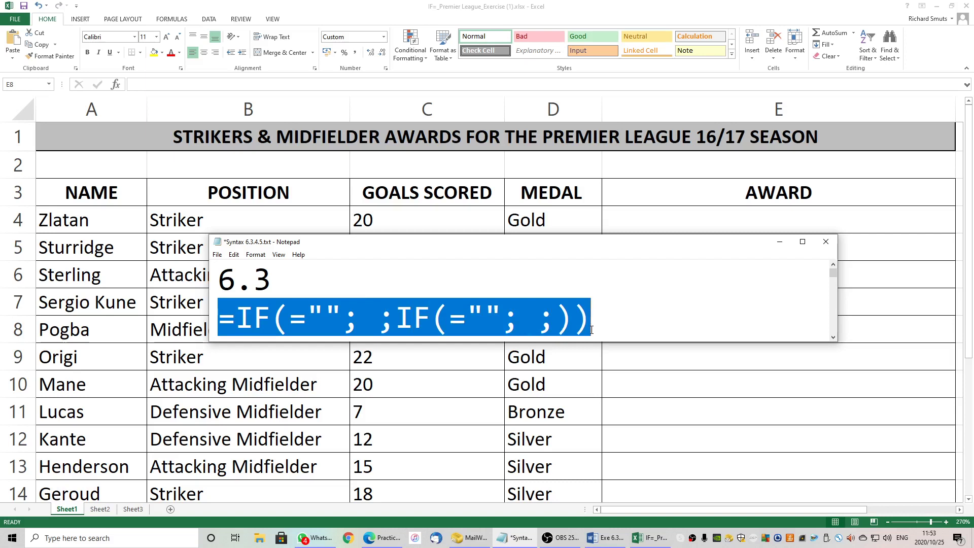
left_click(619, 220)
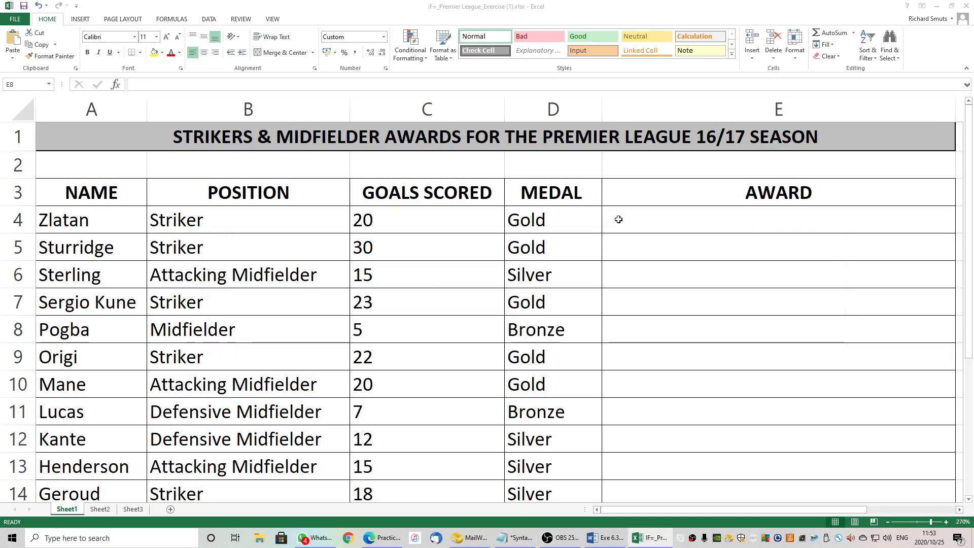
left_click(619, 219)
key("ctrl+v")
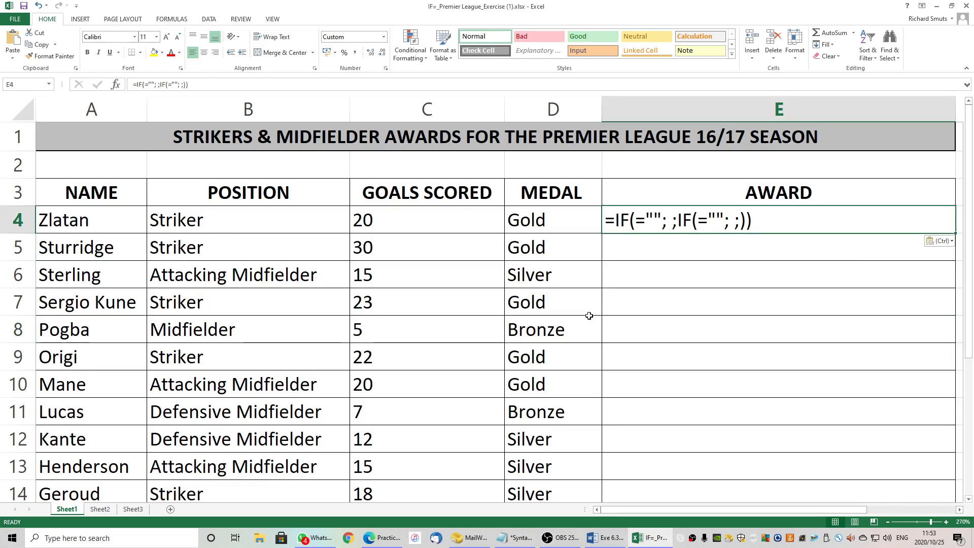
Complete the first logical test of the IF formula in E4 as D4="Gold".
double_click(634, 220)
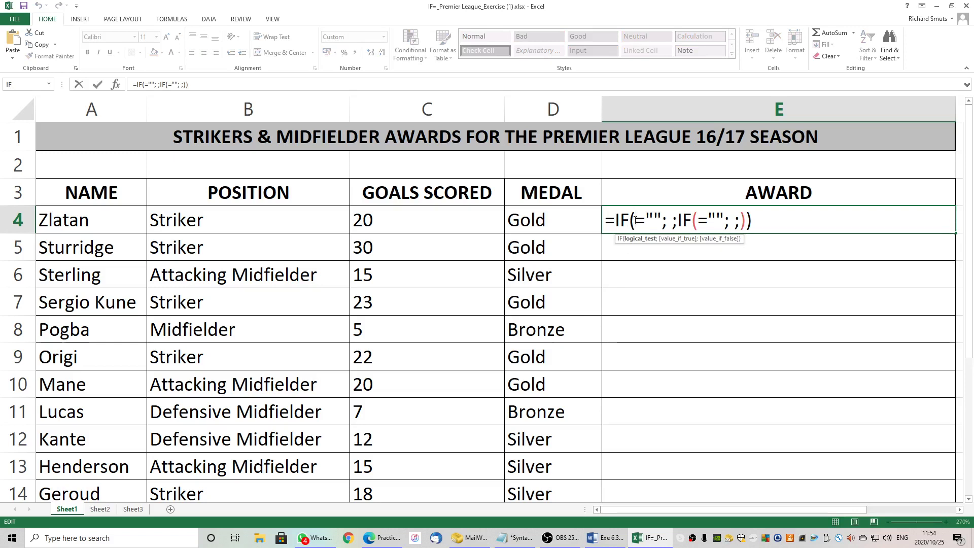
type("D4")
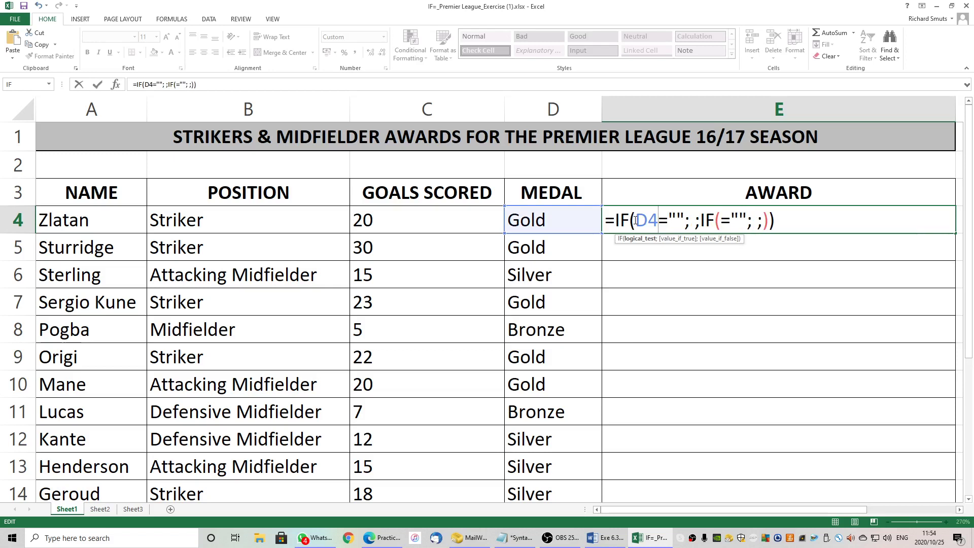
key("Right")
key("Right")
type("Gold")
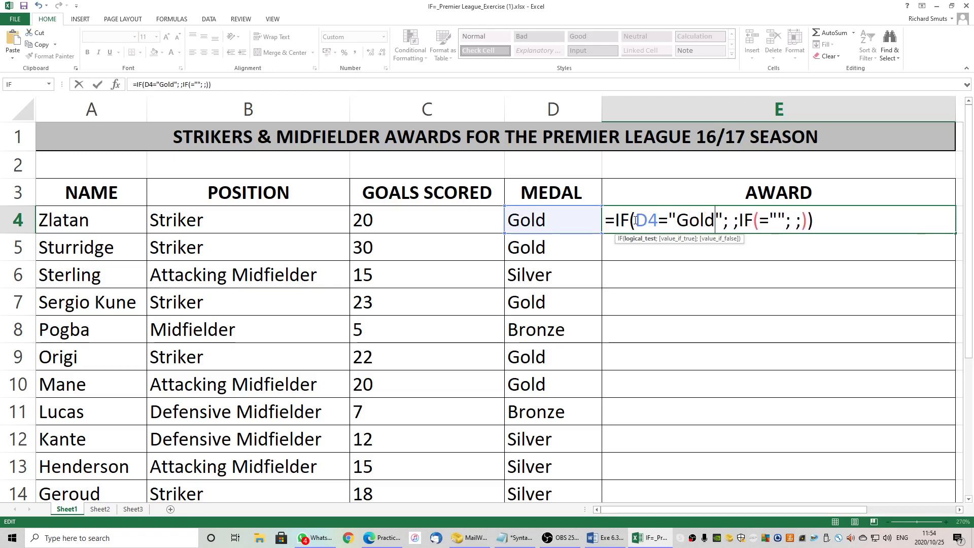
Enter 500000 as the value if true for the Gold test in E4's formula.
left_click(730, 222)
type("5000")
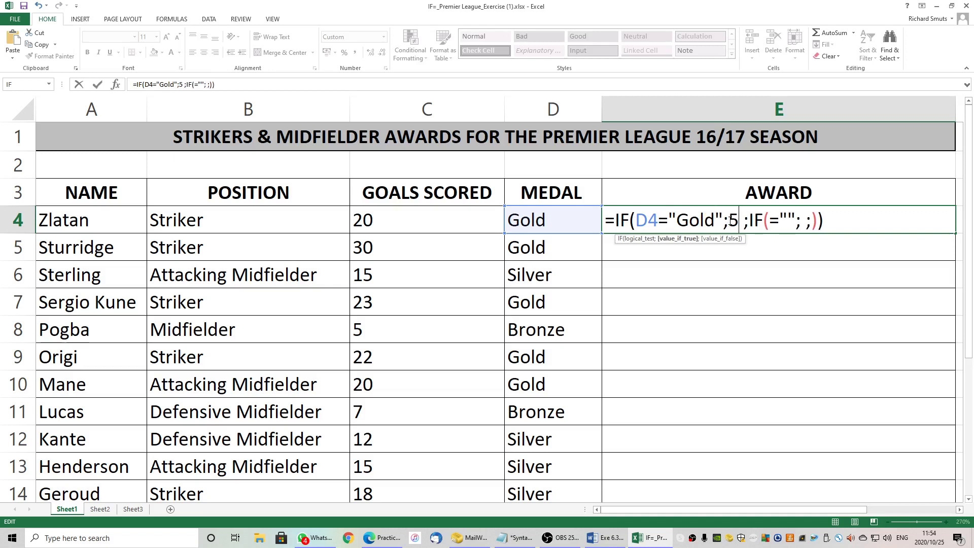
type("00")
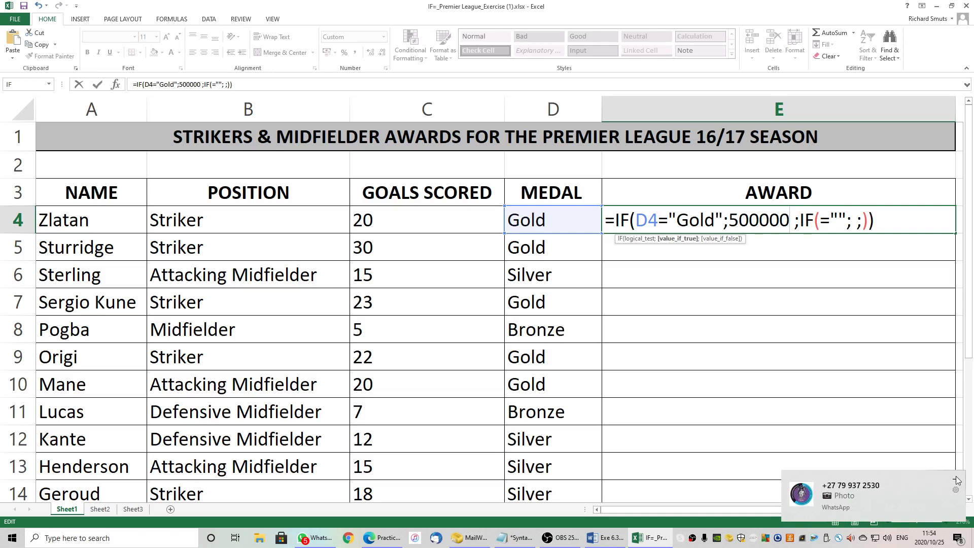
Complete the nested IF's logical test in E4 as D4="Silver".
left_click(819, 219)
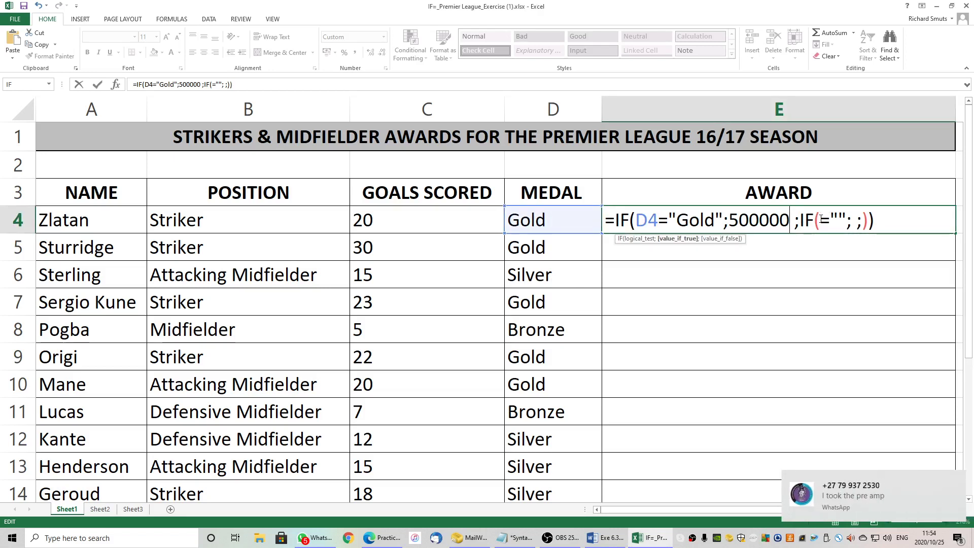
left_click(956, 482)
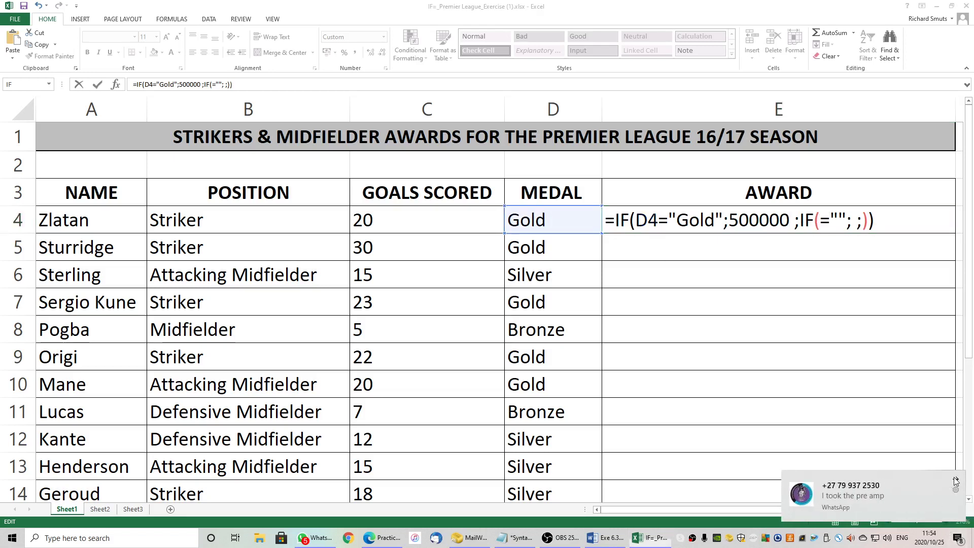
left_click(821, 220)
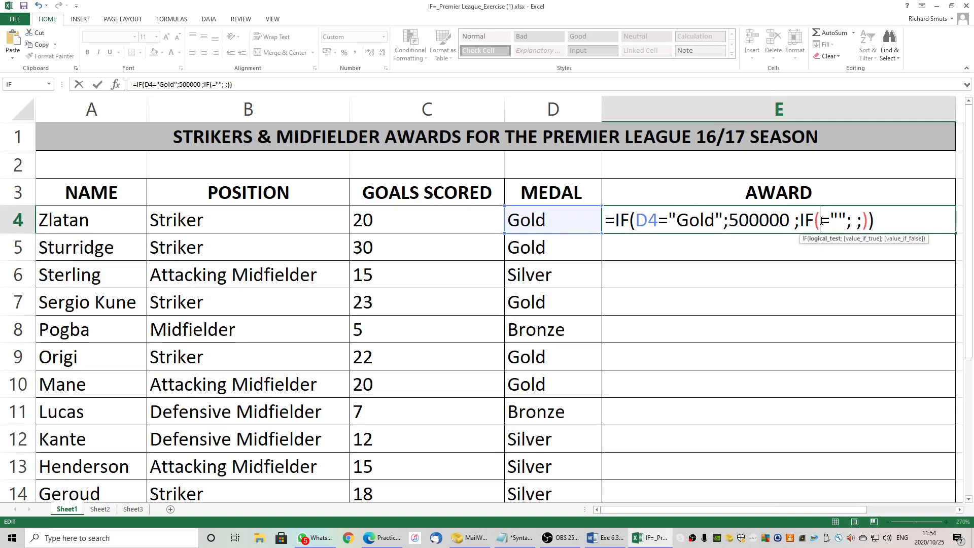
type("D4")
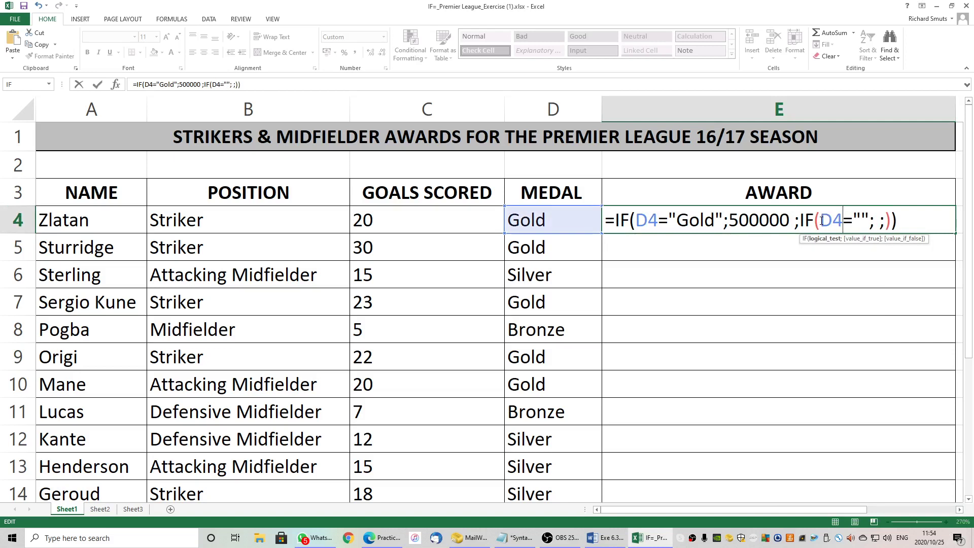
left_click(863, 218)
type("Silver")
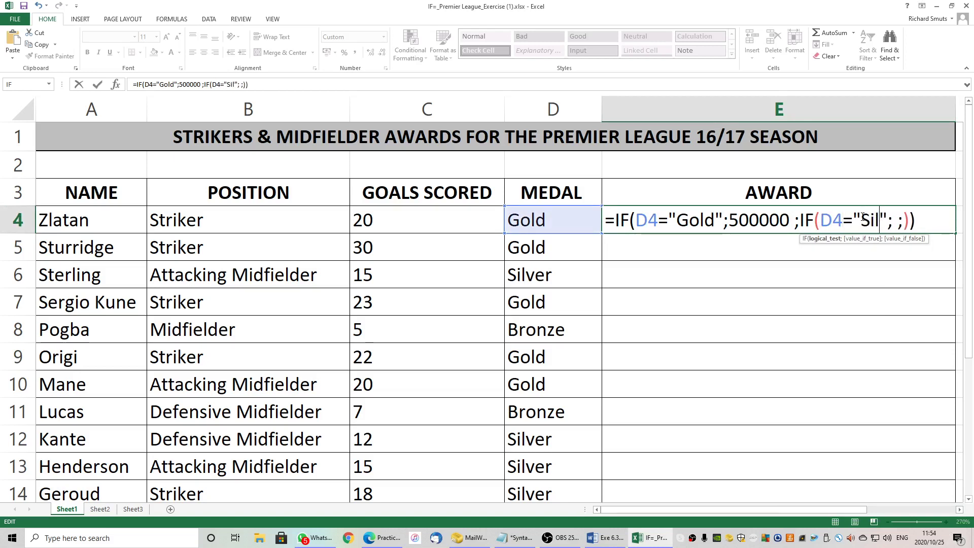
Enter 250000 as the value if true and 100000 as the value if false of the nested Silver IF in E4.
left_click(920, 219)
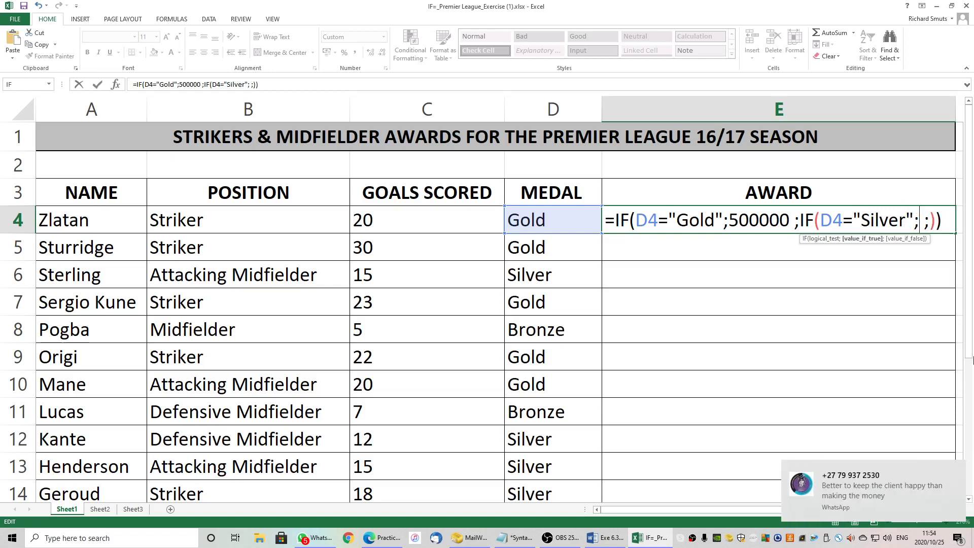
left_click(959, 472)
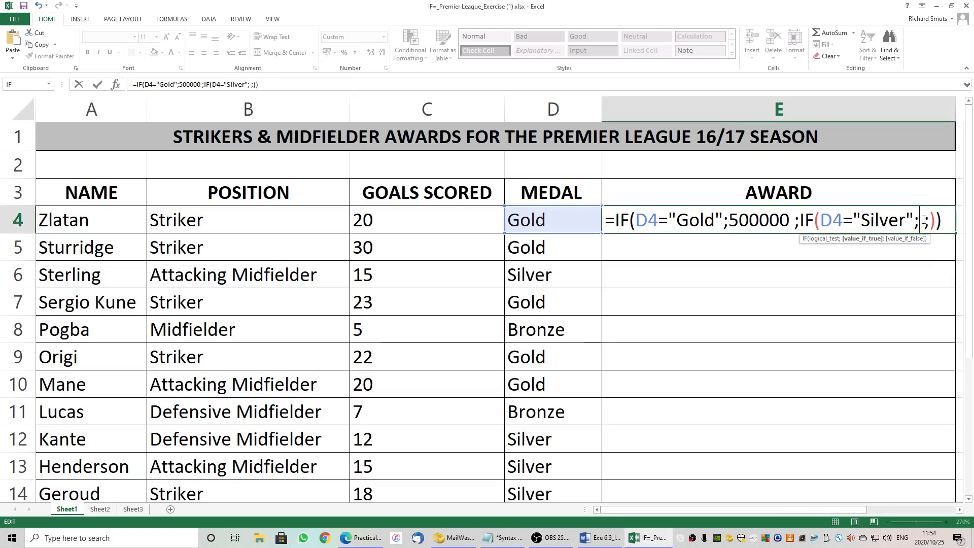
type("250000")
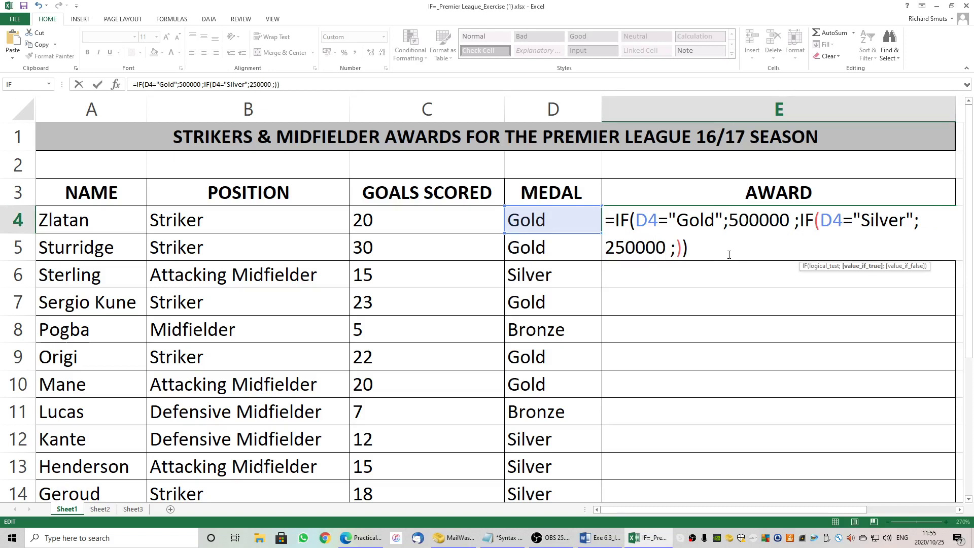
left_click(677, 247)
type("1")
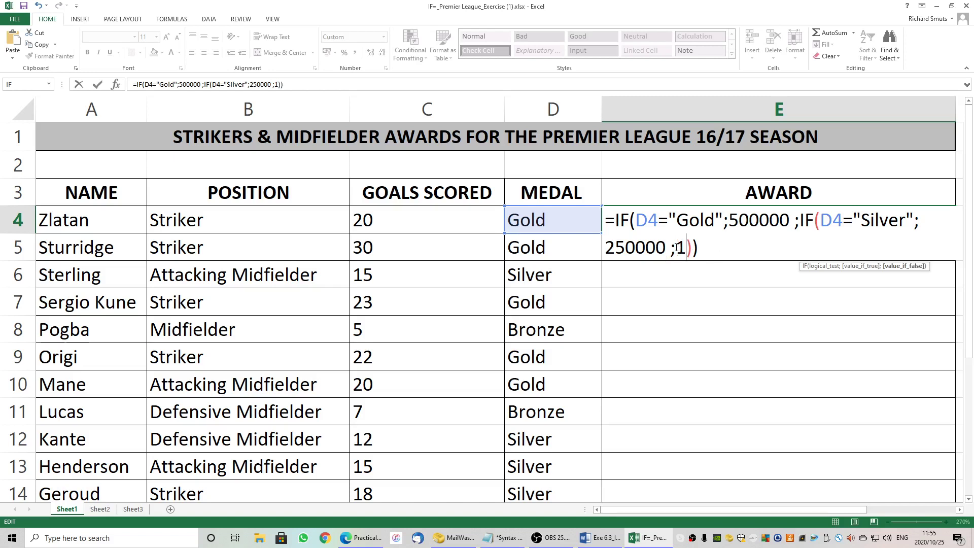
type("00000")
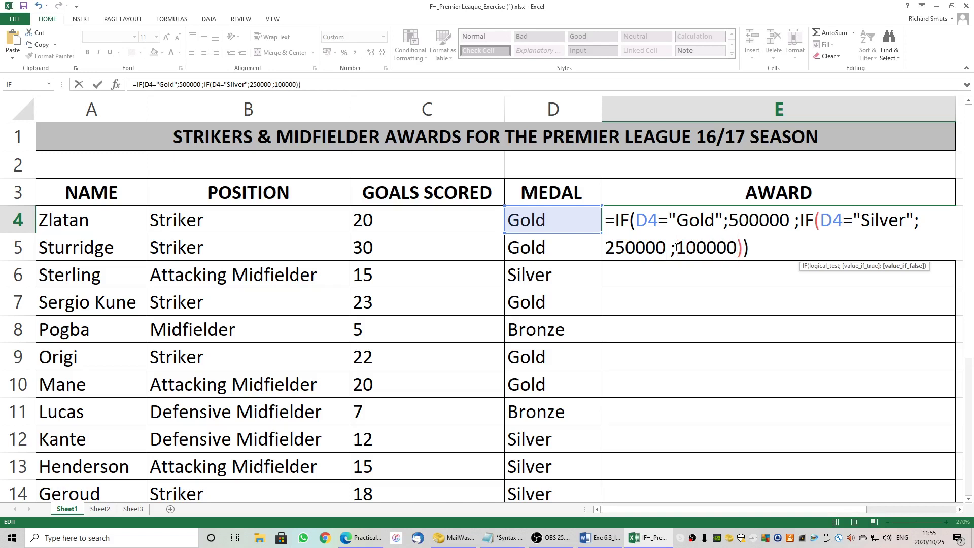
double_click(564, 21)
left_click_drag(514, 20, 216, 24)
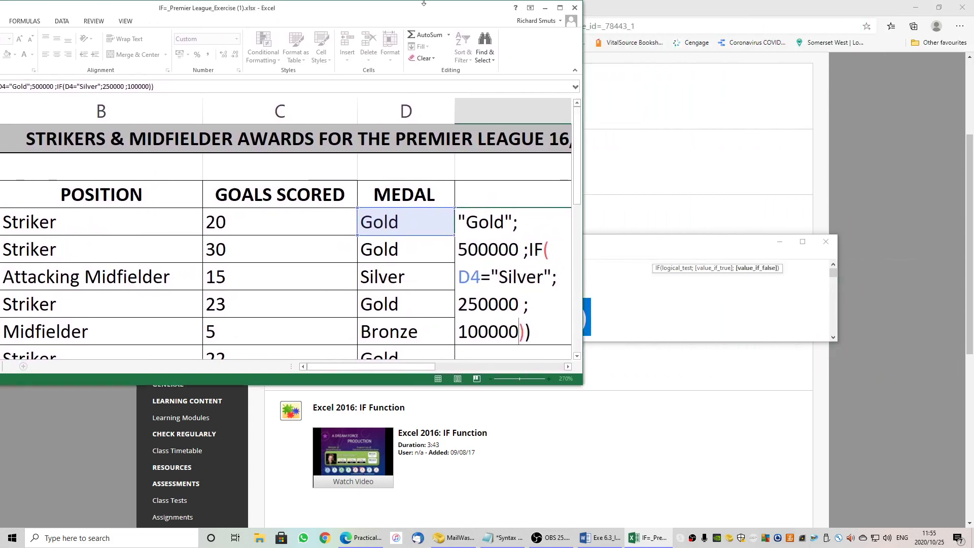
left_click(560, 9)
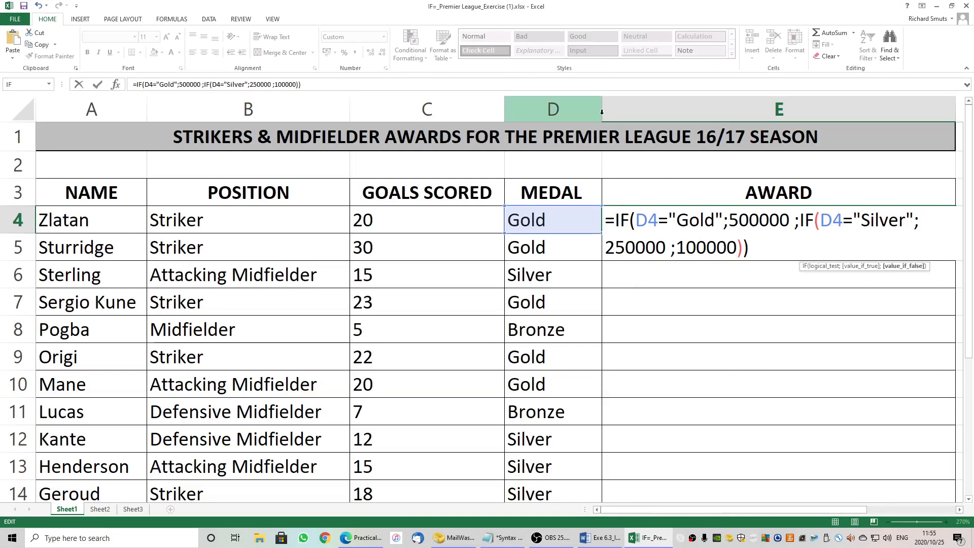
Commit the nested IF formula in E4 and reselect that cell.
left_click(955, 135)
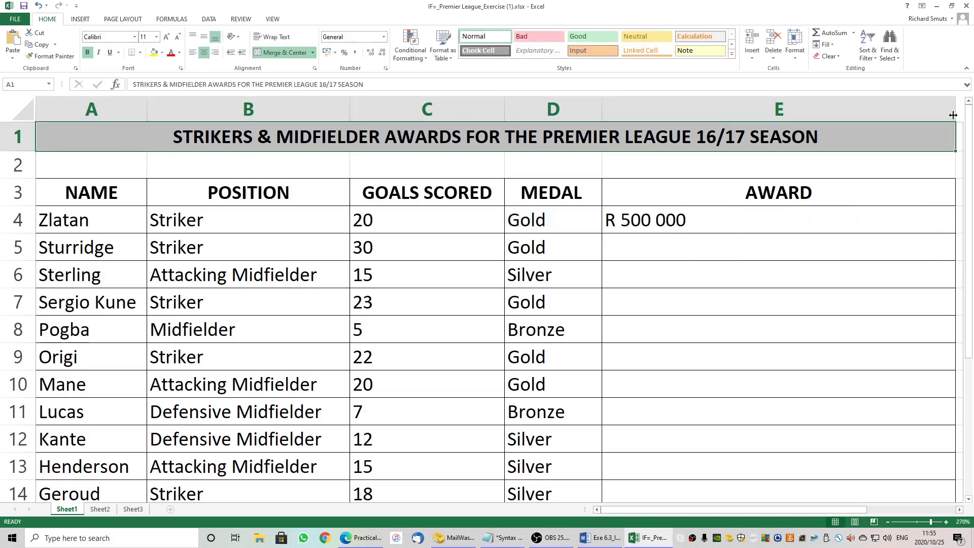
left_click_drag(954, 115, 970, 113)
left_click(660, 221)
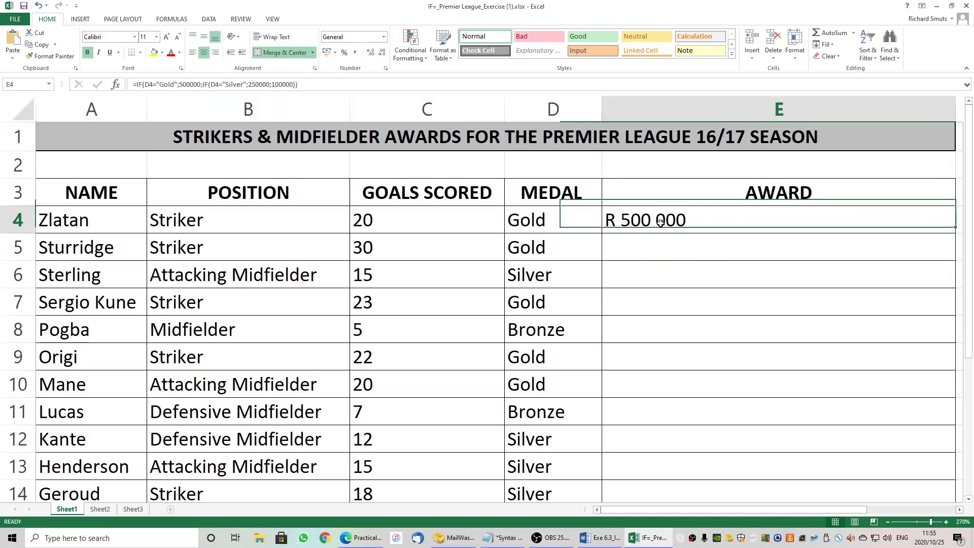
Compare the E4 formula with the Gold, Silver and Bronze amounts in the Word exercise instructions, then return to Excel and close the formula.
double_click(699, 221)
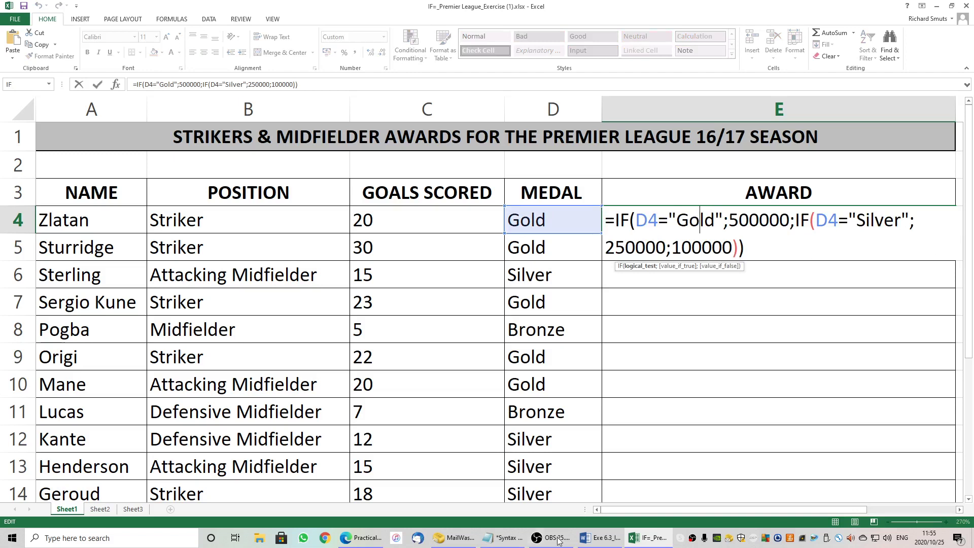
left_click(612, 544)
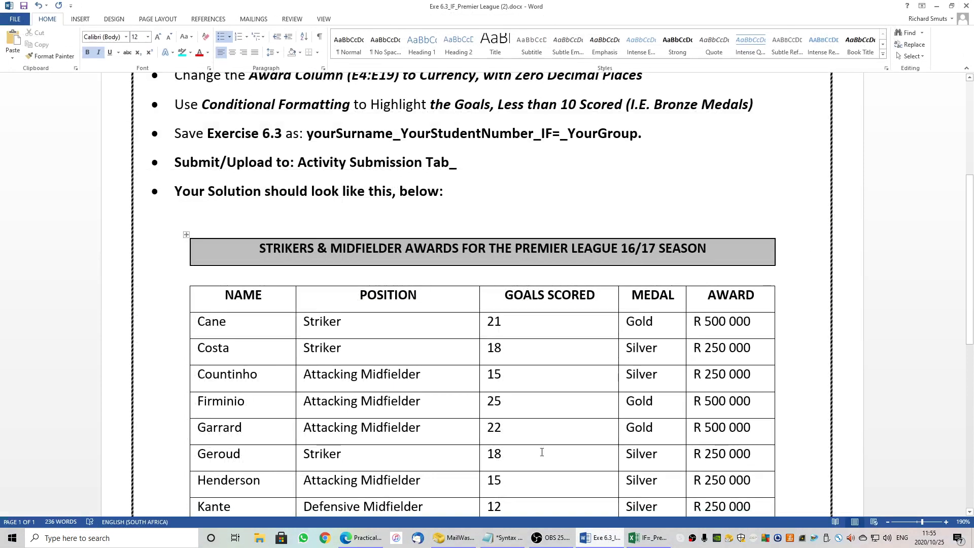
scroll(504, 381, "up", 5)
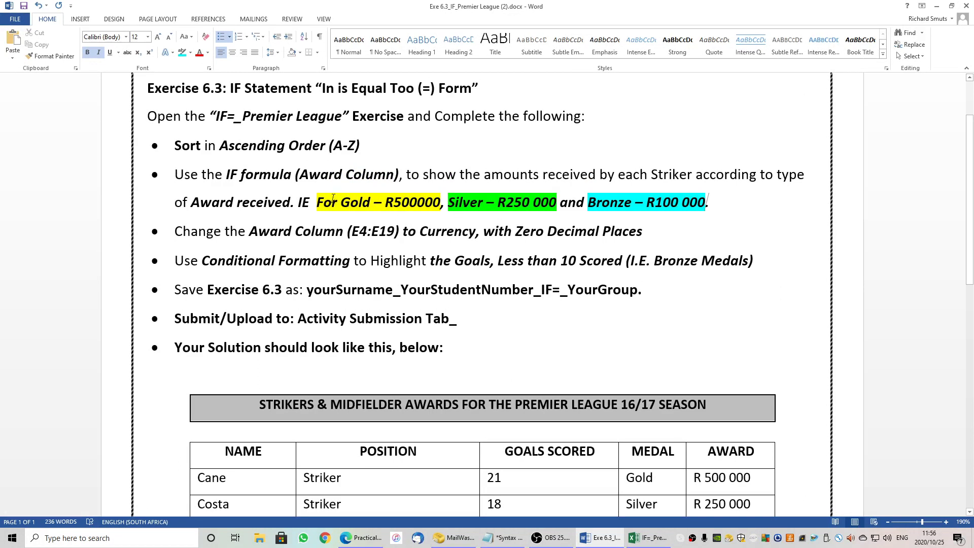
left_click_drag(318, 201, 697, 204)
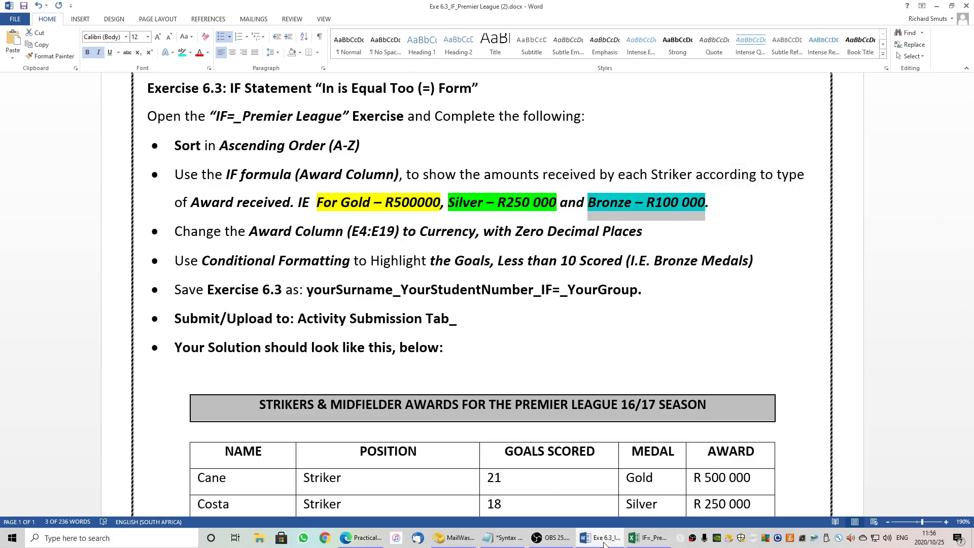
left_click(641, 542)
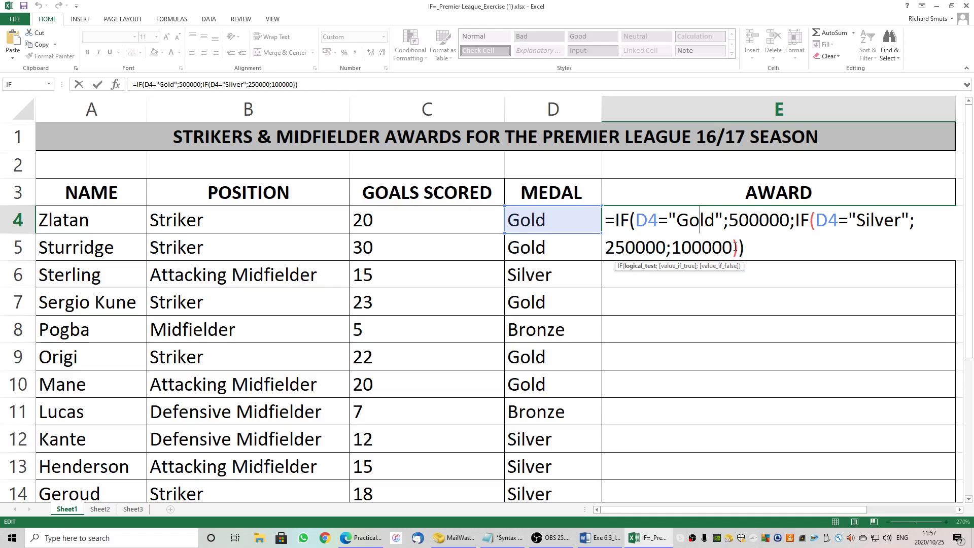
key("Return")
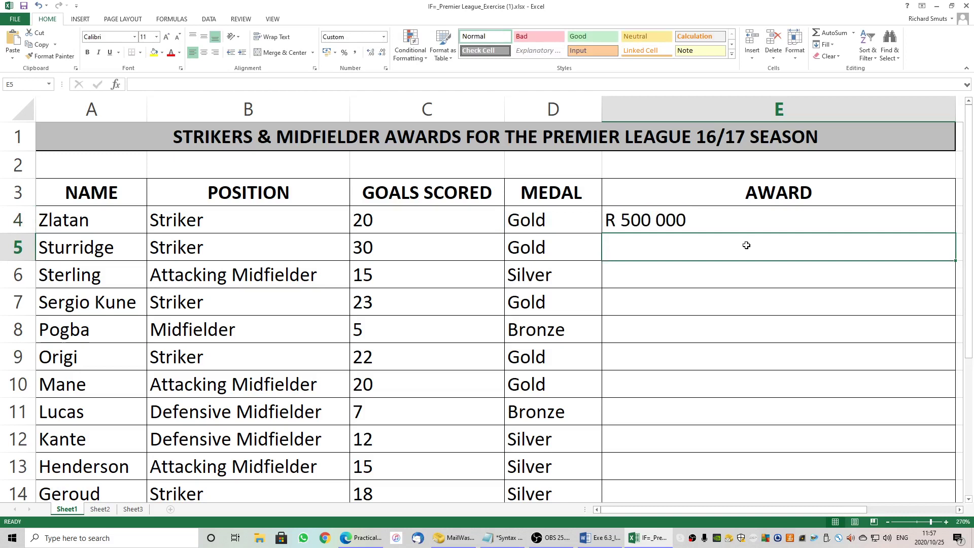
Narrow the AWARD column and fill the E4 formula down through E19.
left_click_drag(956, 109, 713, 129)
scroll(677, 264, "down", 1)
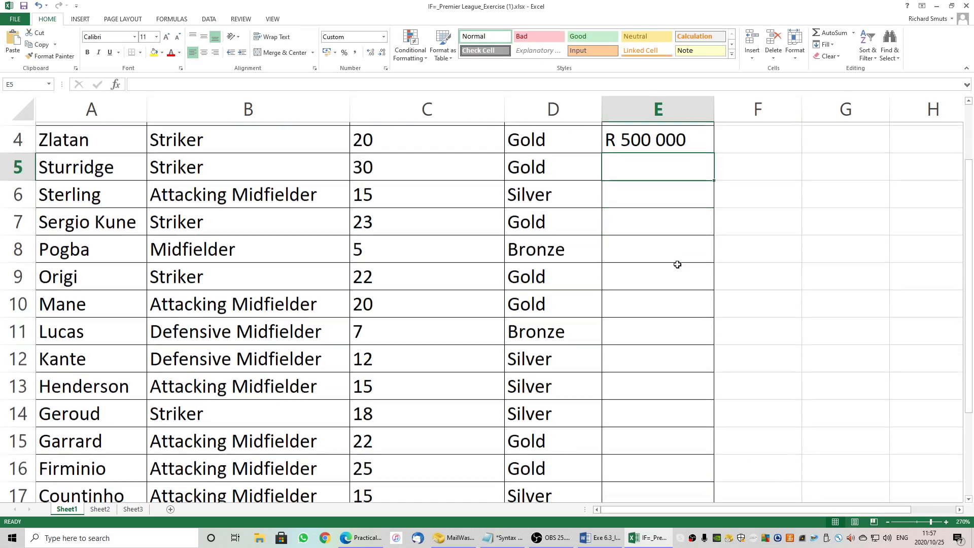
left_click(712, 147)
left_click_drag(713, 150, 667, 440)
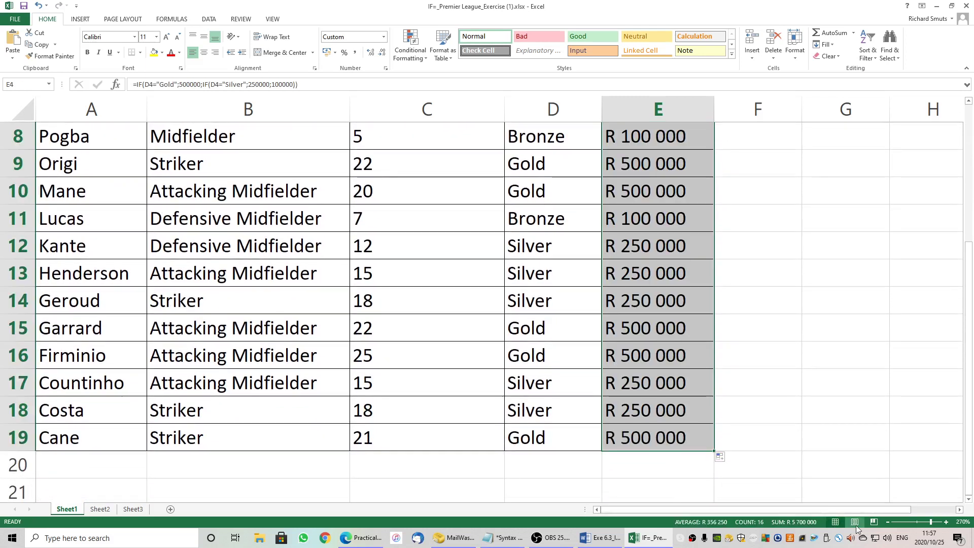
Zoom the sheet out to 200% and examine the awards for all players in rows 4 to 19.
left_click(889, 521)
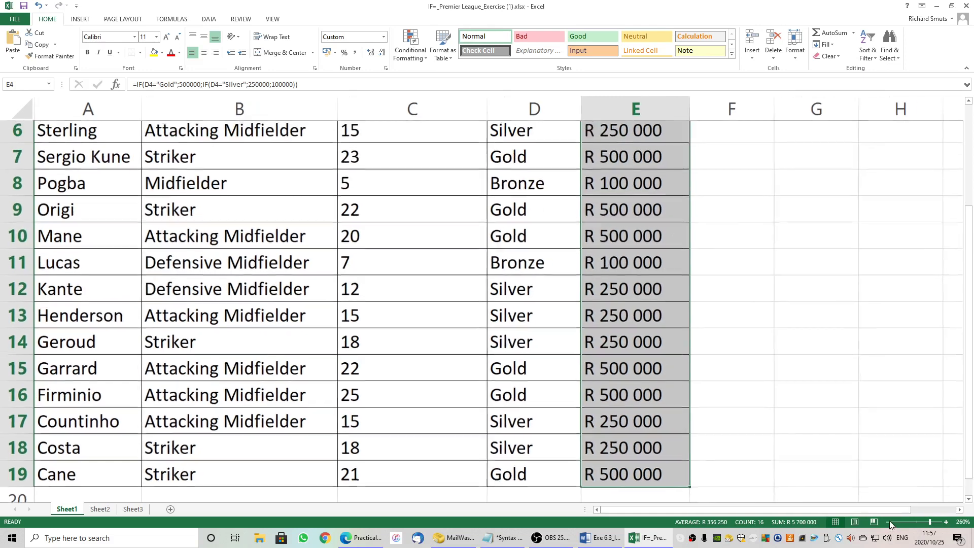
left_click(889, 522)
left_click(889, 521)
left_click(888, 521)
left_click(889, 522)
left_click(888, 521)
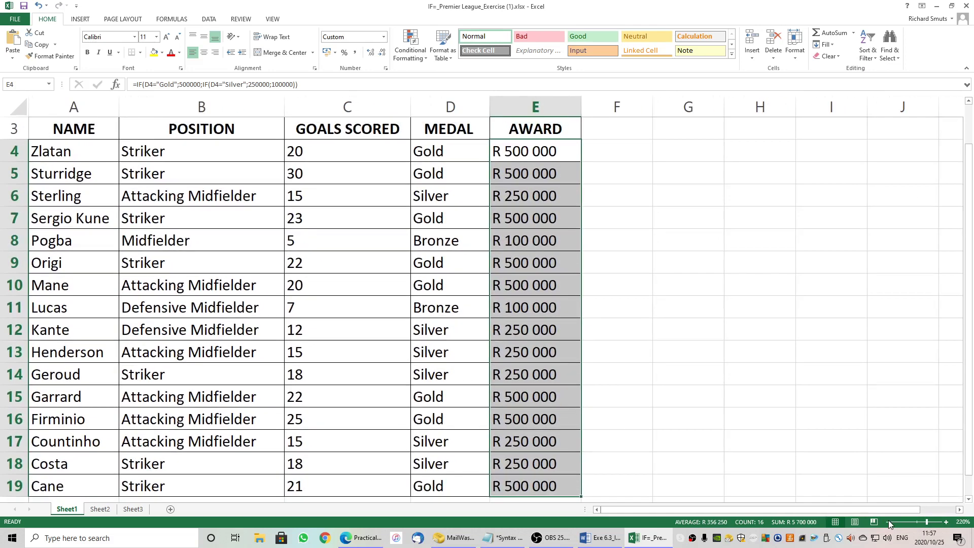
left_click(889, 521)
left_click(888, 522)
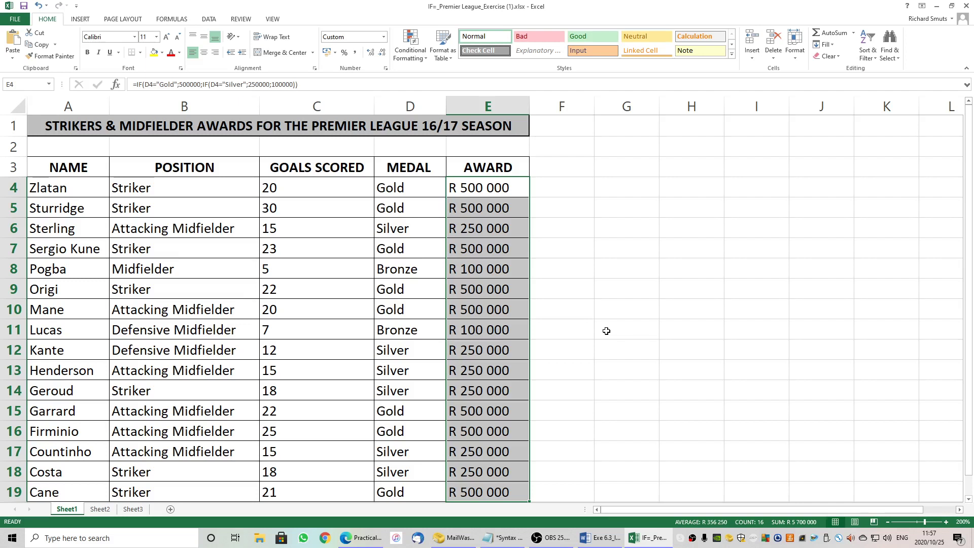
Show the formulas in the sheet's cells and widen the AWARD column so that each nested IF formula fits.
key("ctrl+grave")
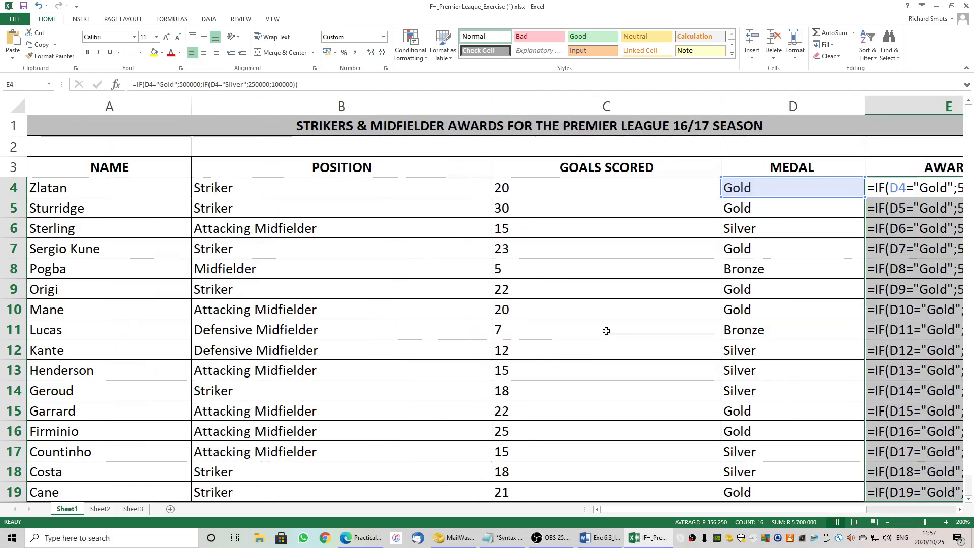
left_click_drag(649, 512, 739, 511)
left_click_drag(756, 509, 756, 509)
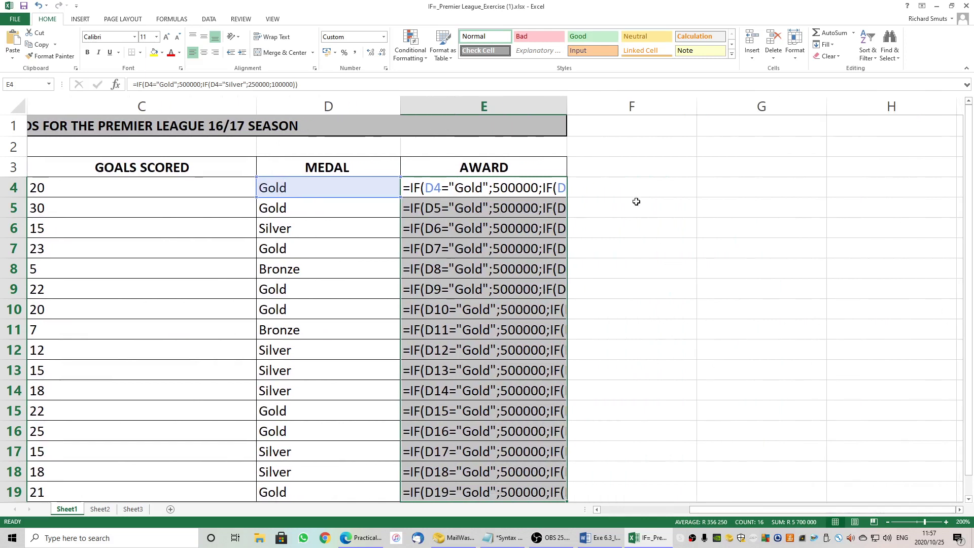
left_click_drag(569, 107, 776, 106)
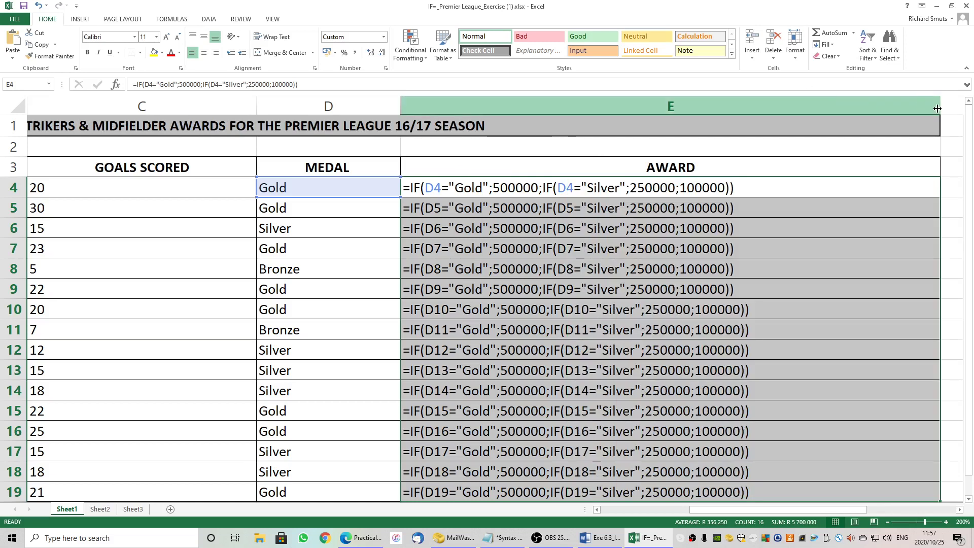
left_click_drag(942, 108, 783, 122)
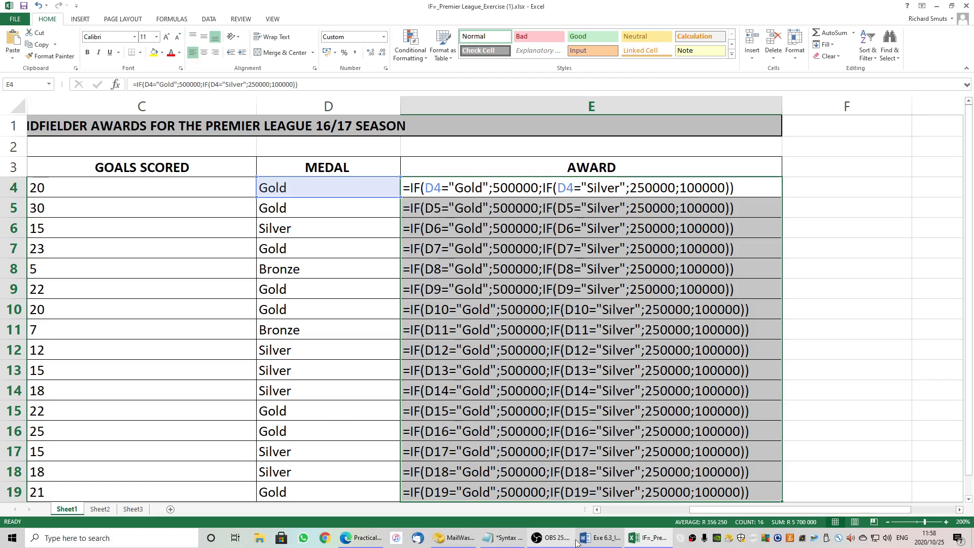
Switch to the Notepad syntax notes and compare the 6.3 template with the nested IF formulas in the AWARD column.
right_click(597, 542)
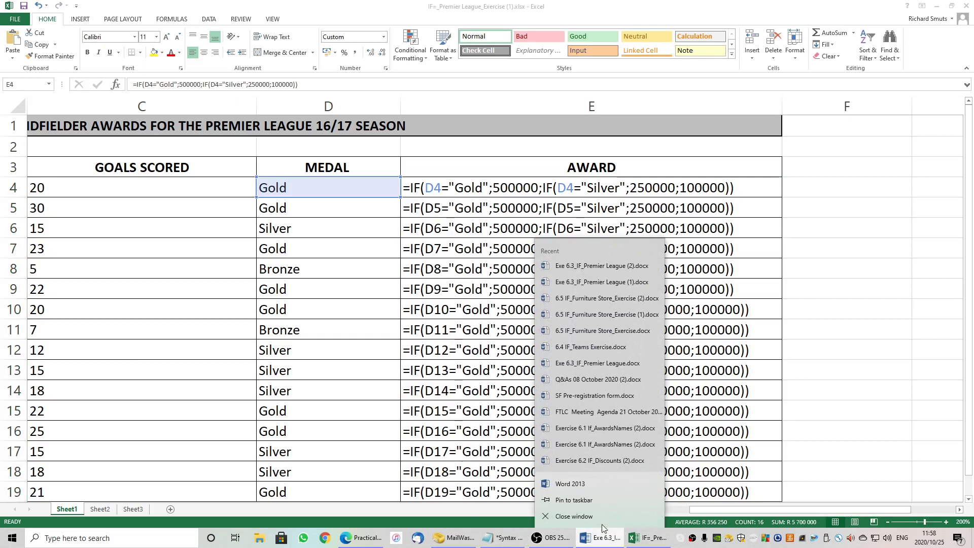
left_click(503, 538)
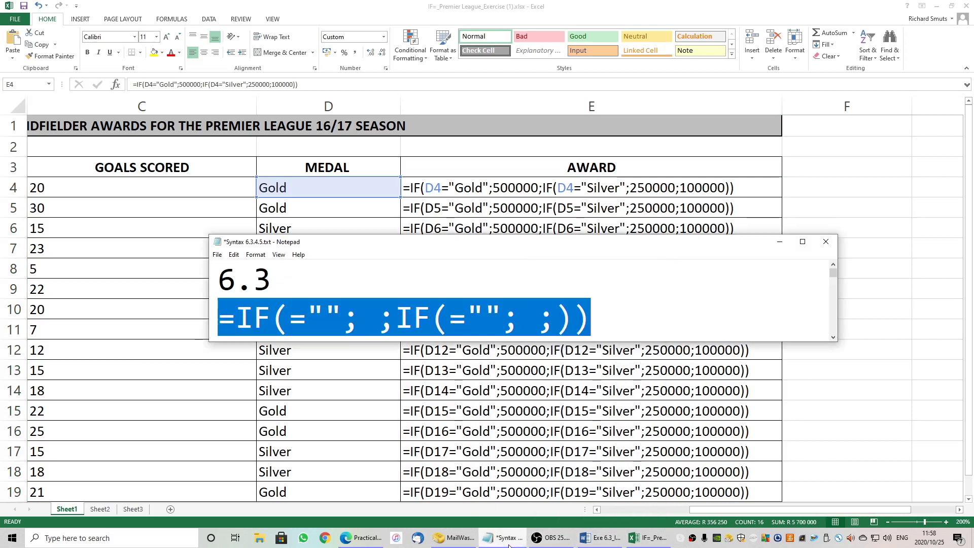
left_click(604, 322)
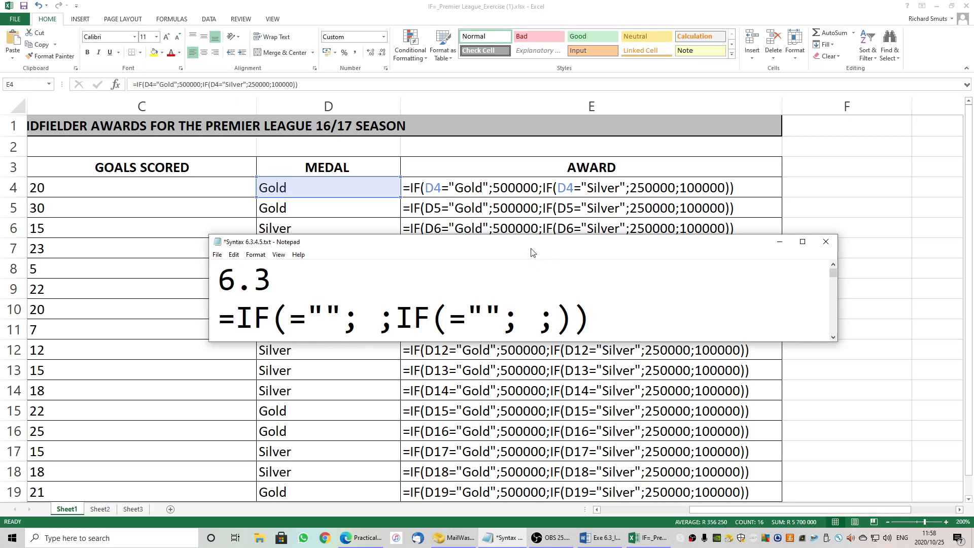
left_click_drag(533, 248, 655, 214)
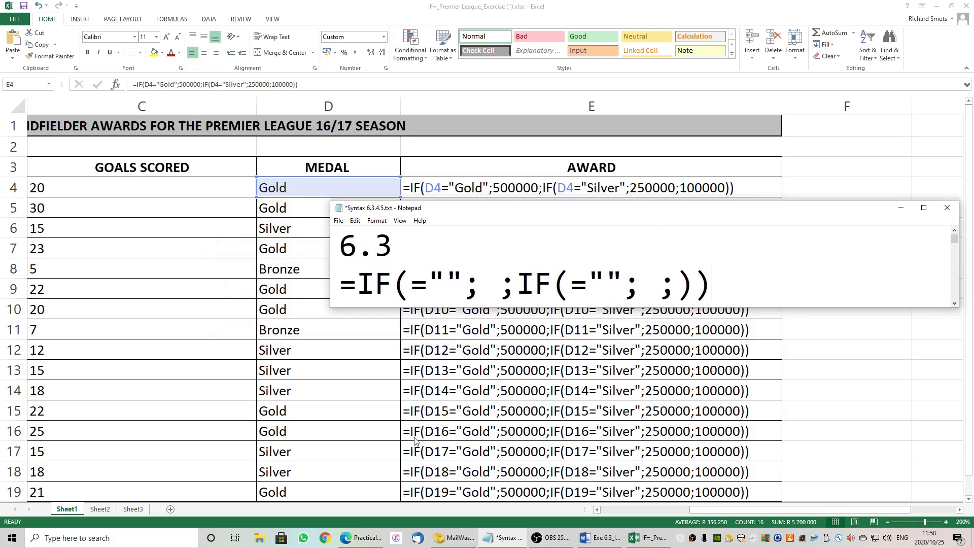
left_click_drag(339, 285, 717, 291)
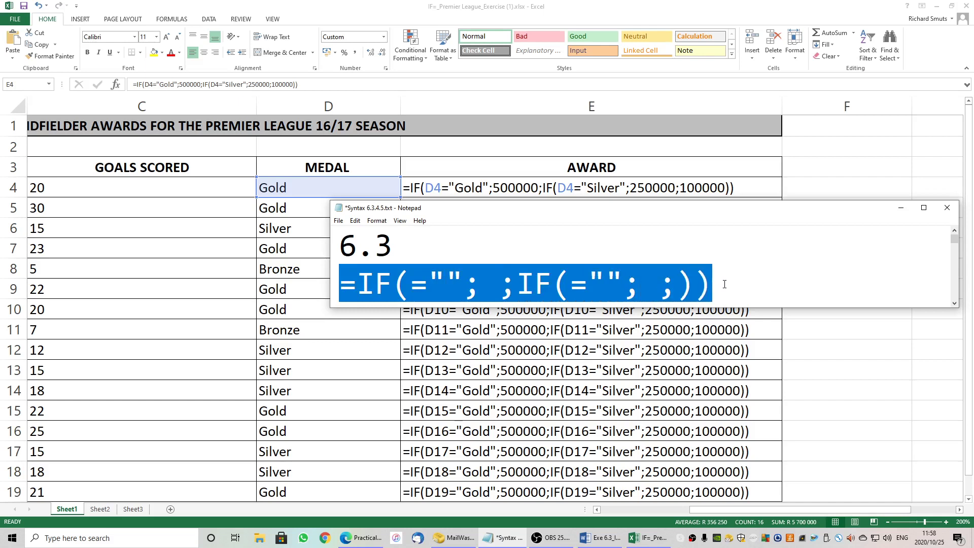
left_click(723, 287)
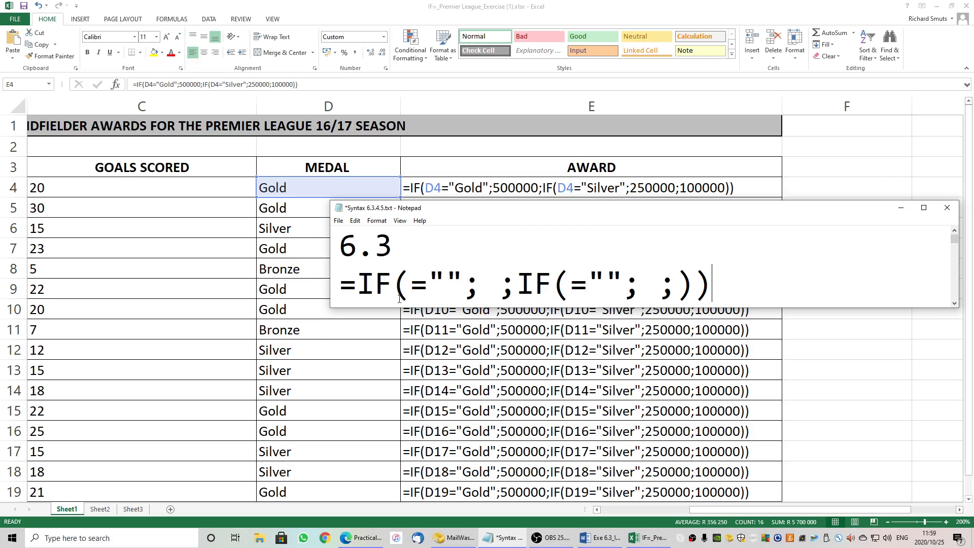
Examine the 6.3 template's gaps in order: the cell reference, quoted text and value of each IF, and the final otherwise value.
left_click(409, 282)
left_click(428, 285)
left_click(408, 284)
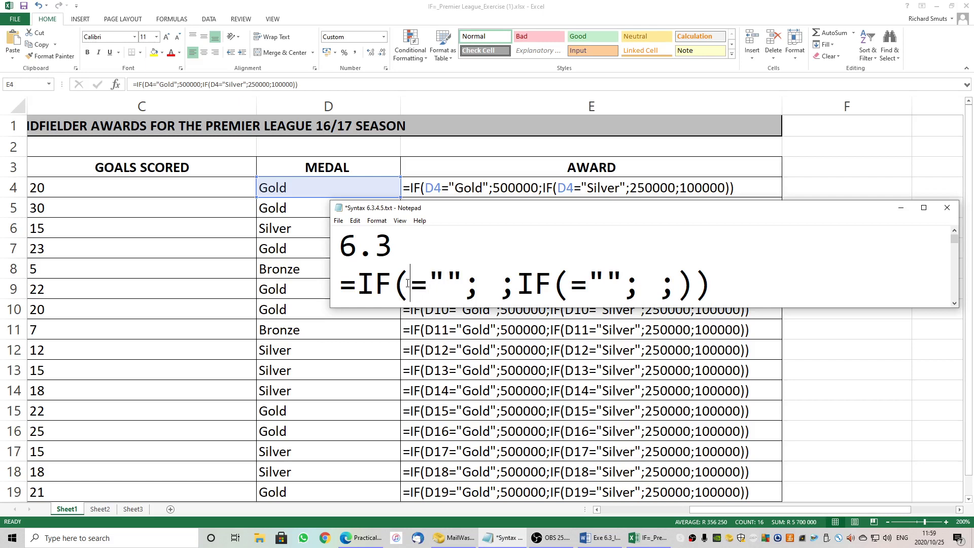
left_click(445, 282)
left_click(483, 284)
left_click(605, 282)
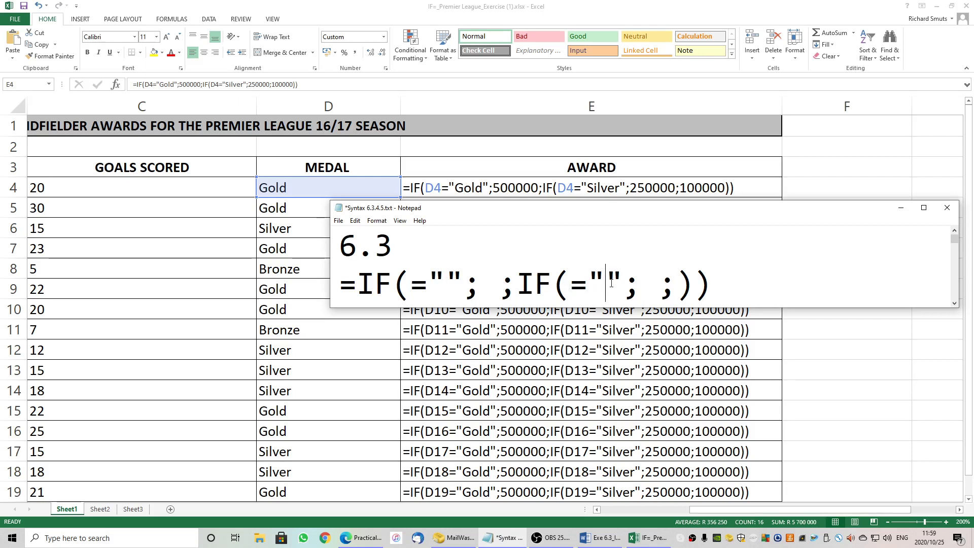
left_click(646, 283)
left_click(677, 285)
Find the completed nested IF formula for D4 further down in the syntax notes and compare it with the AWARD formulas.
left_click(955, 304)
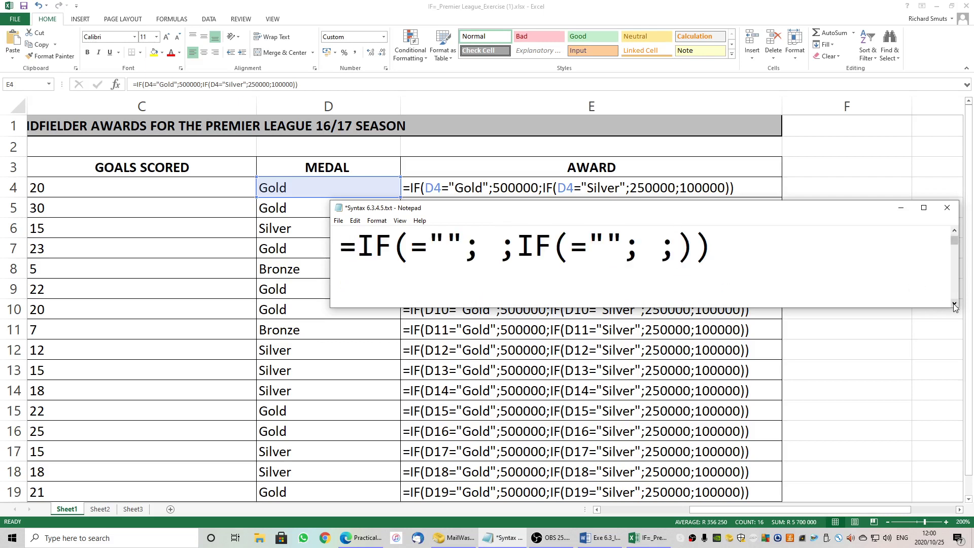
left_click(955, 303)
left_click(954, 303)
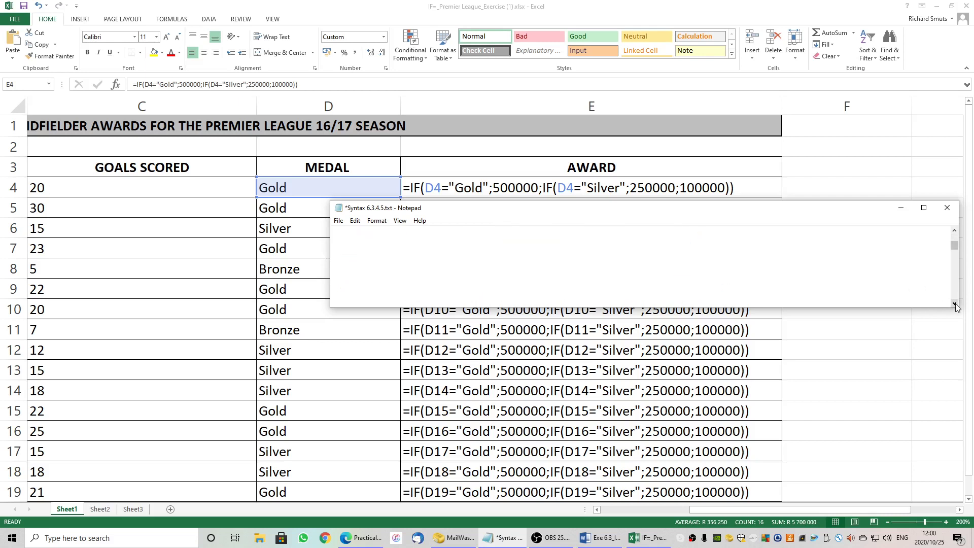
left_click(955, 304)
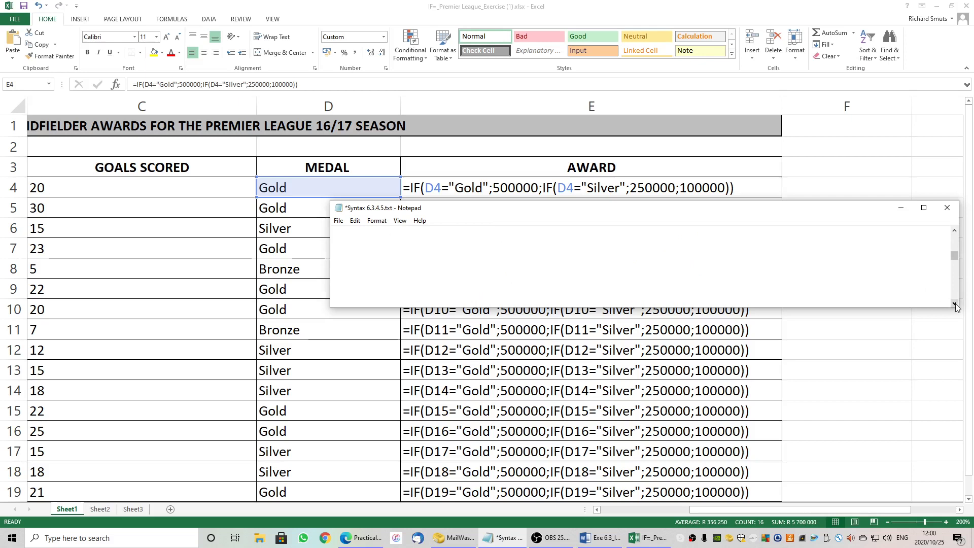
left_click(954, 304)
left_click(955, 304)
left_click(955, 304)
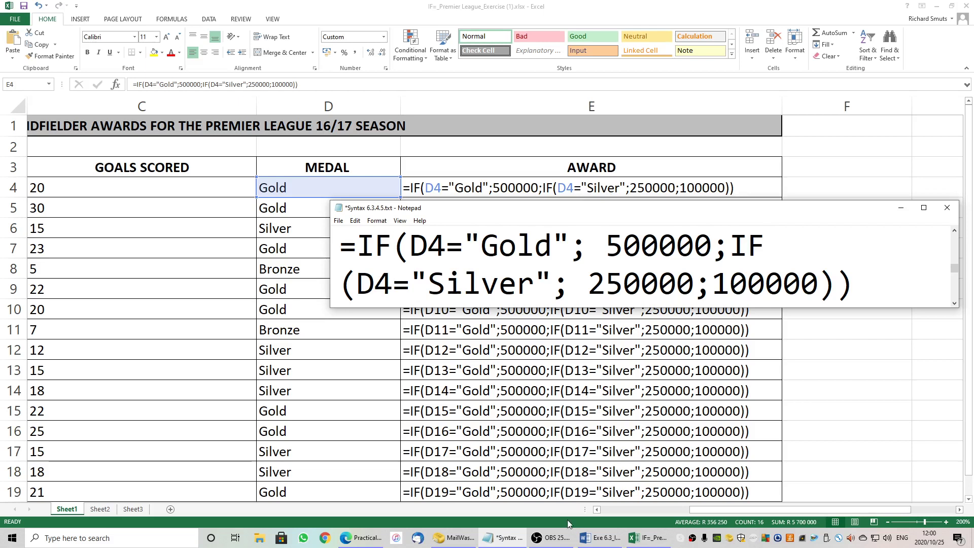
mouse_move(552, 542)
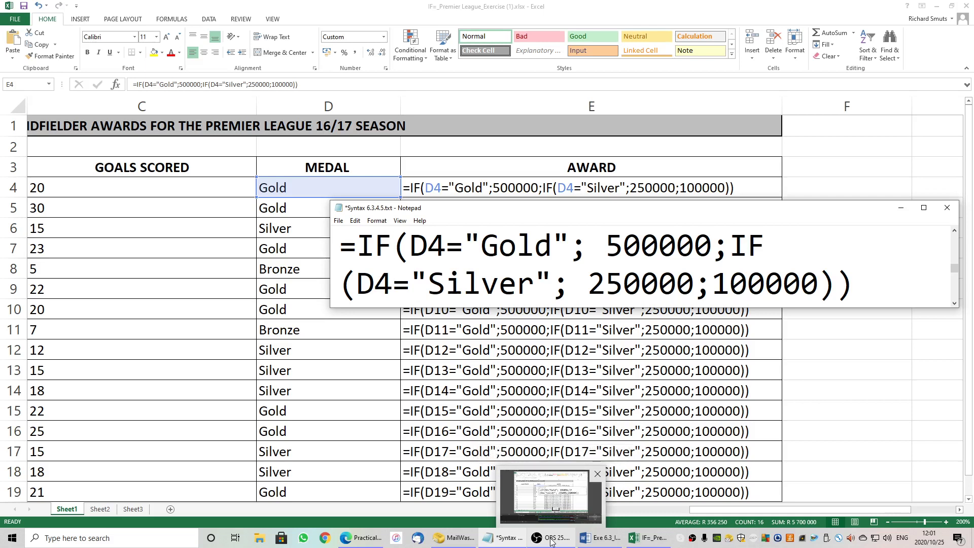
left_click(552, 542)
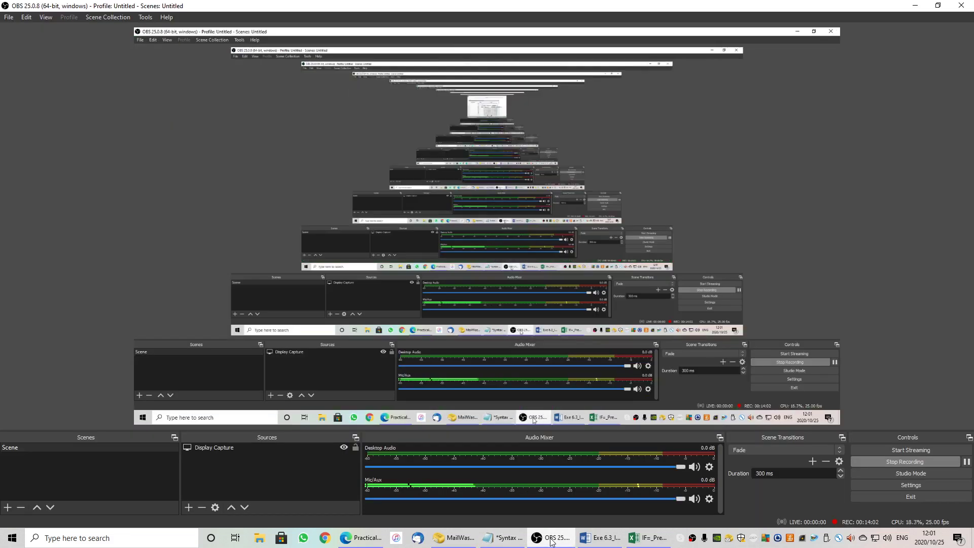